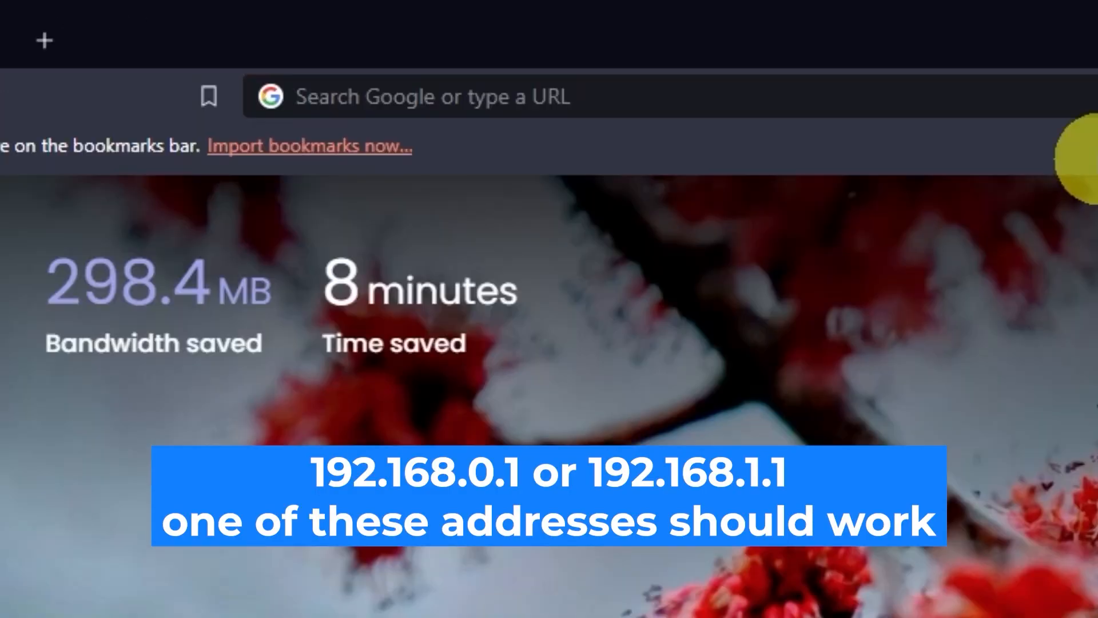
Load the router's admin page at 192.168.0.1 in Brave.
left_click(538, 36)
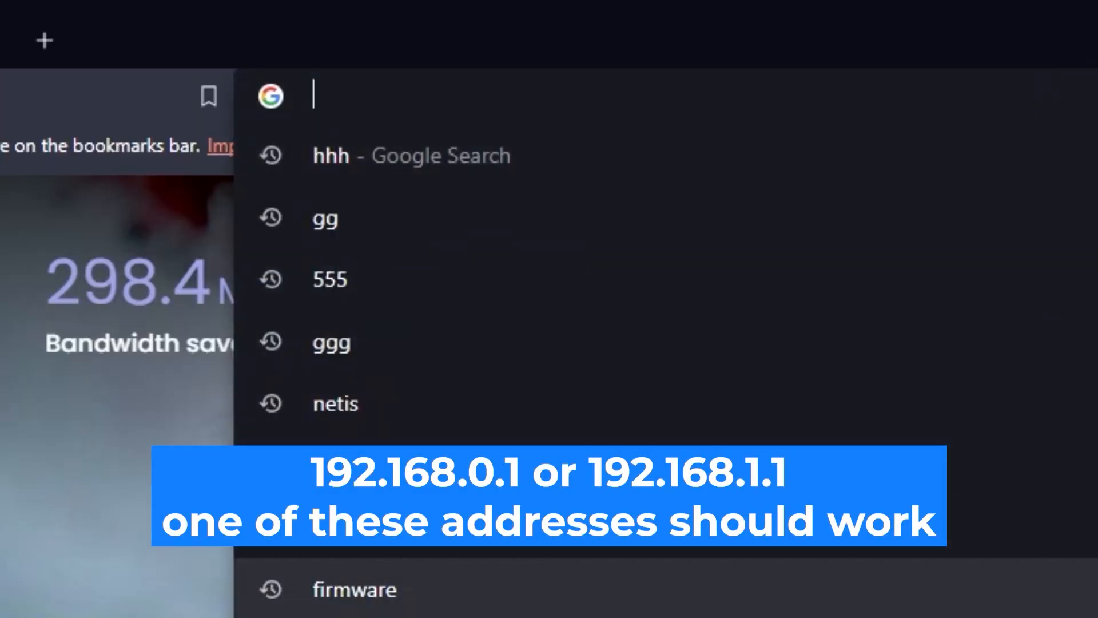
type("192.168")
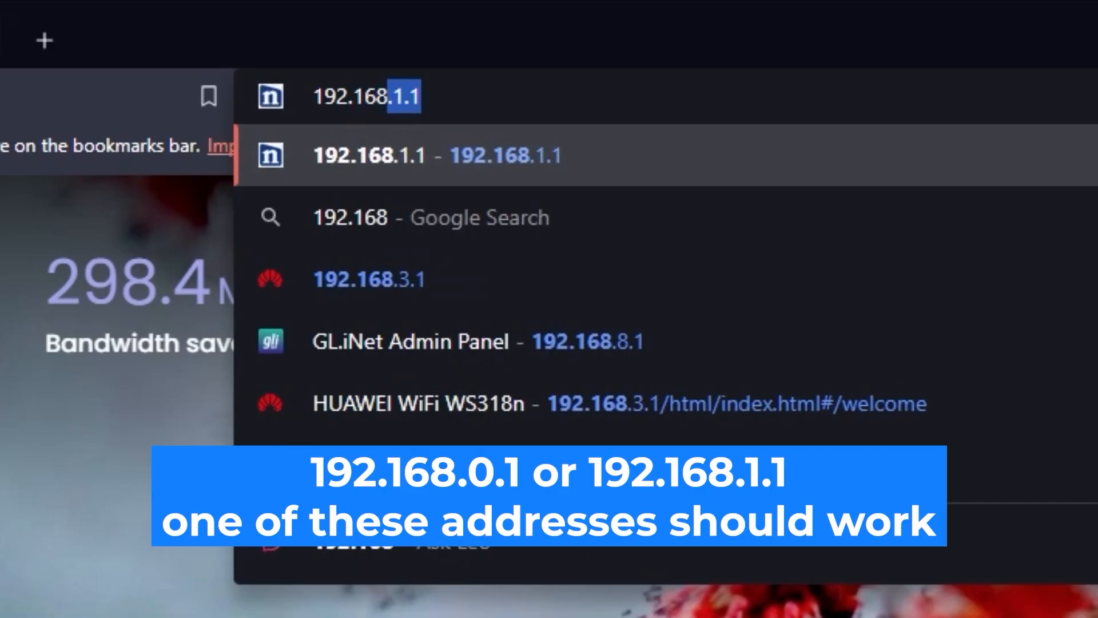
type(".0.1")
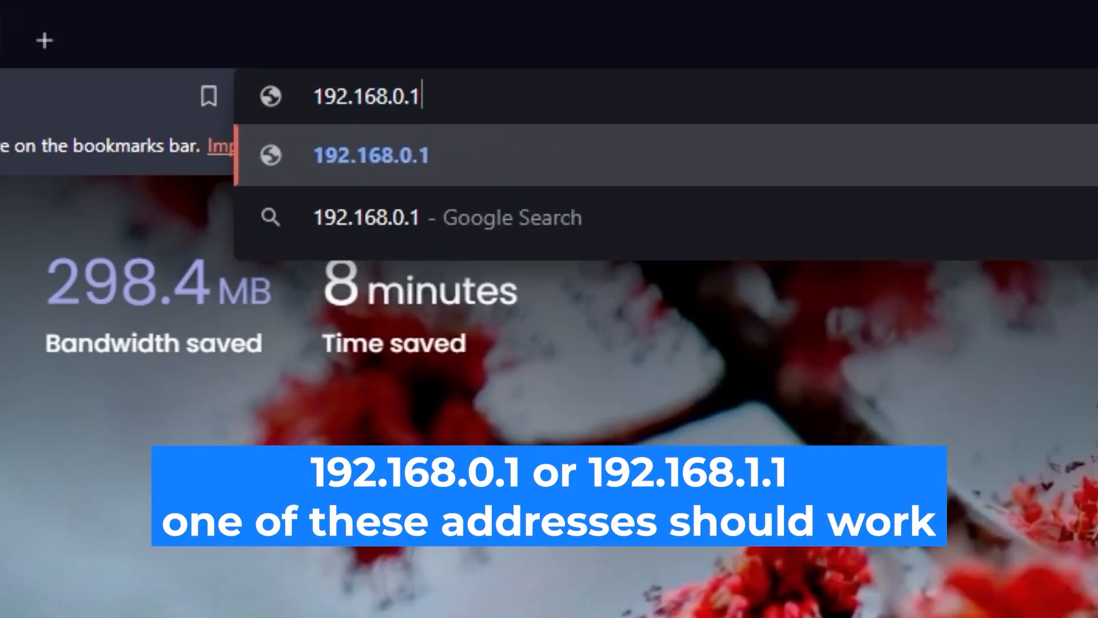
key("Return")
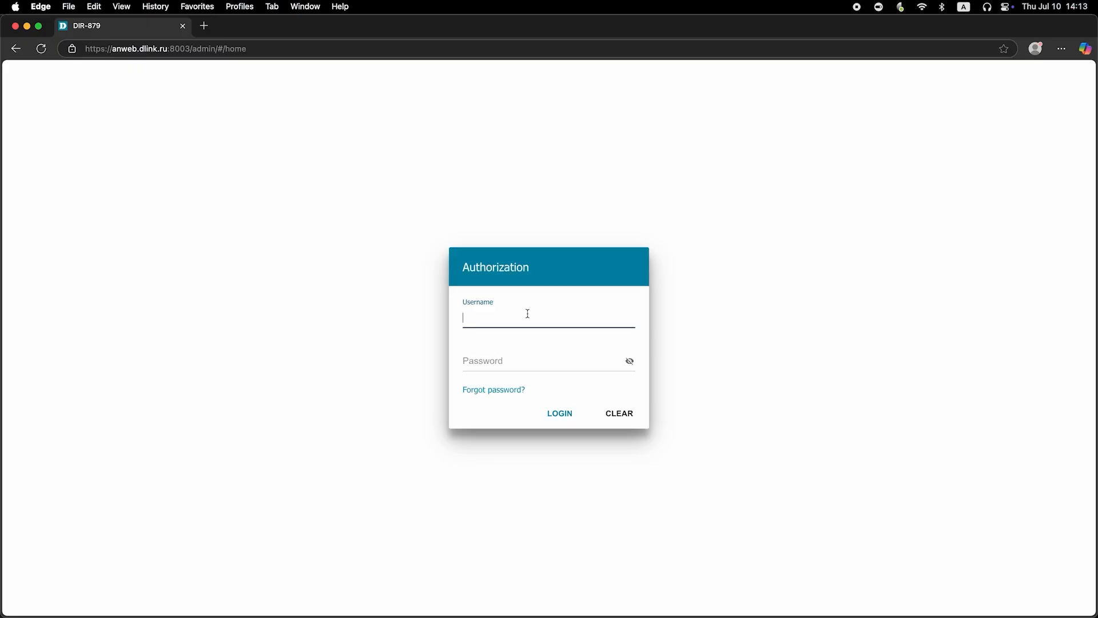
Enter username admin and the default password, reveal the password to check it, and submit the login.
type("admin")
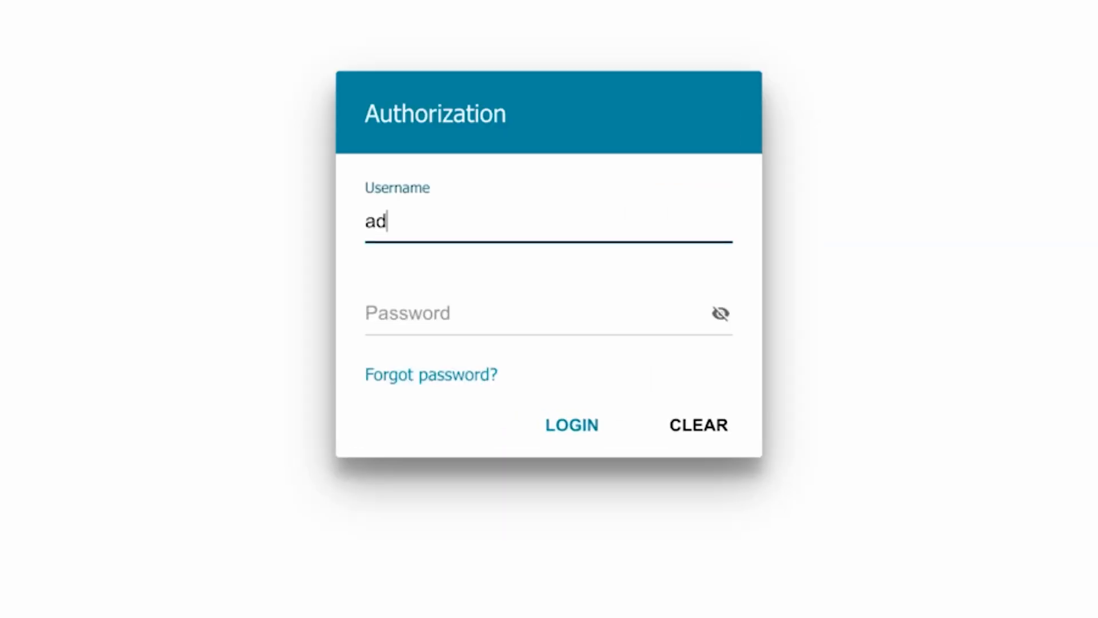
left_click(422, 314)
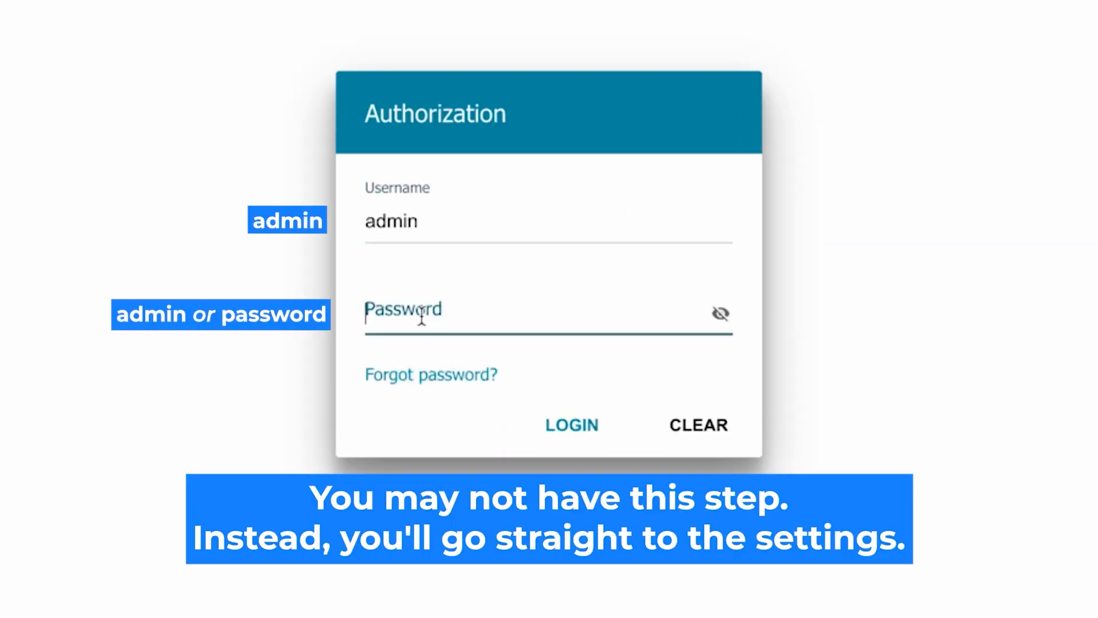
type("aassword")
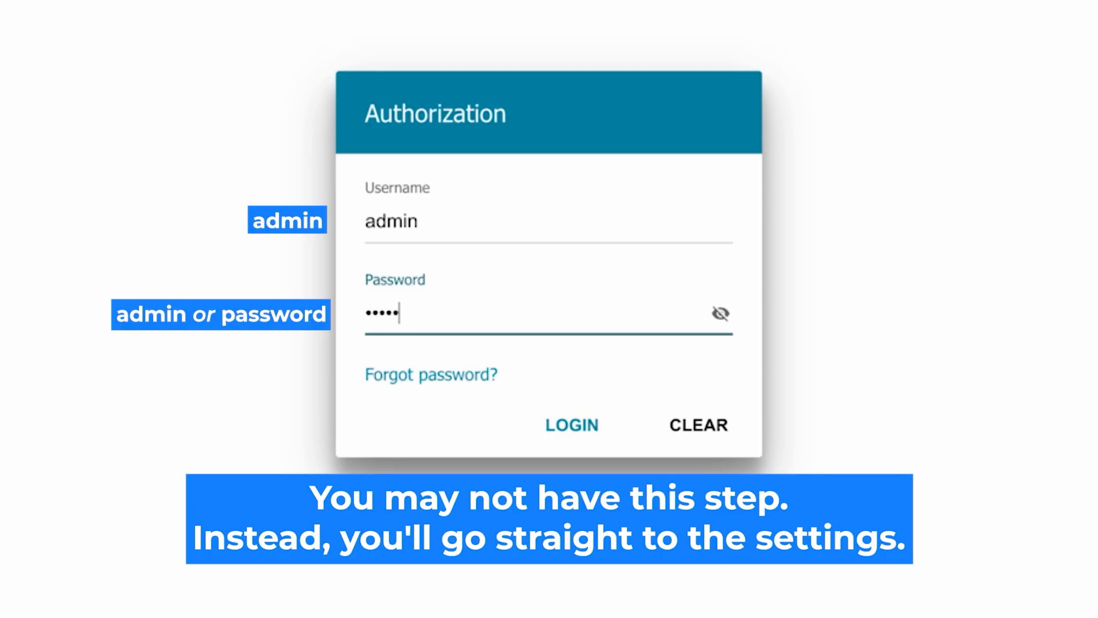
left_click(720, 313)
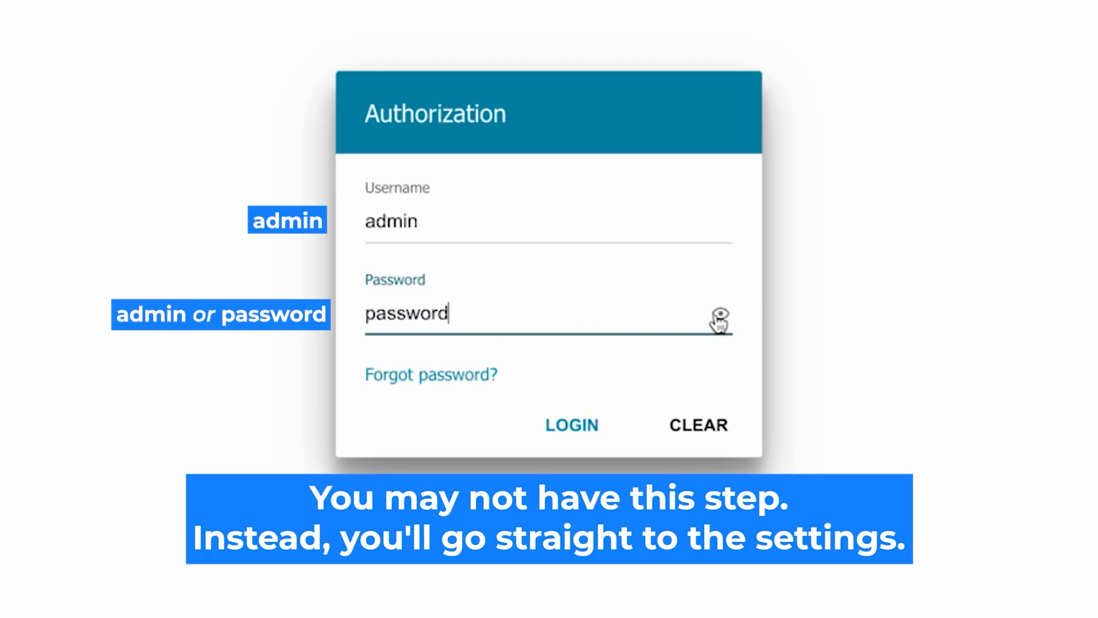
left_click(553, 423)
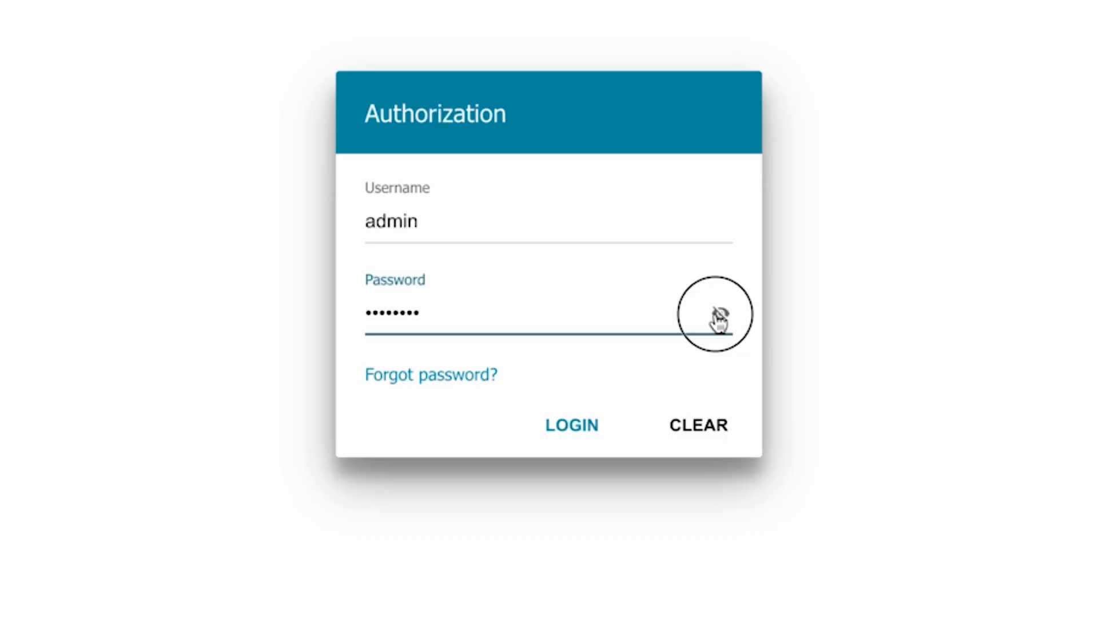
left_click(720, 315)
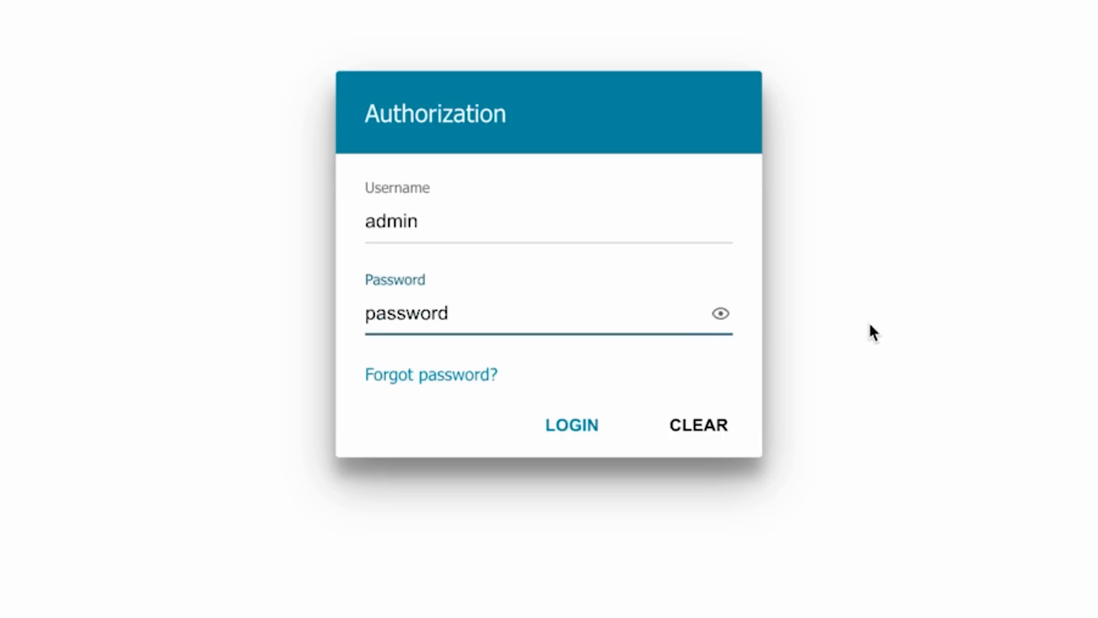
left_click(551, 421)
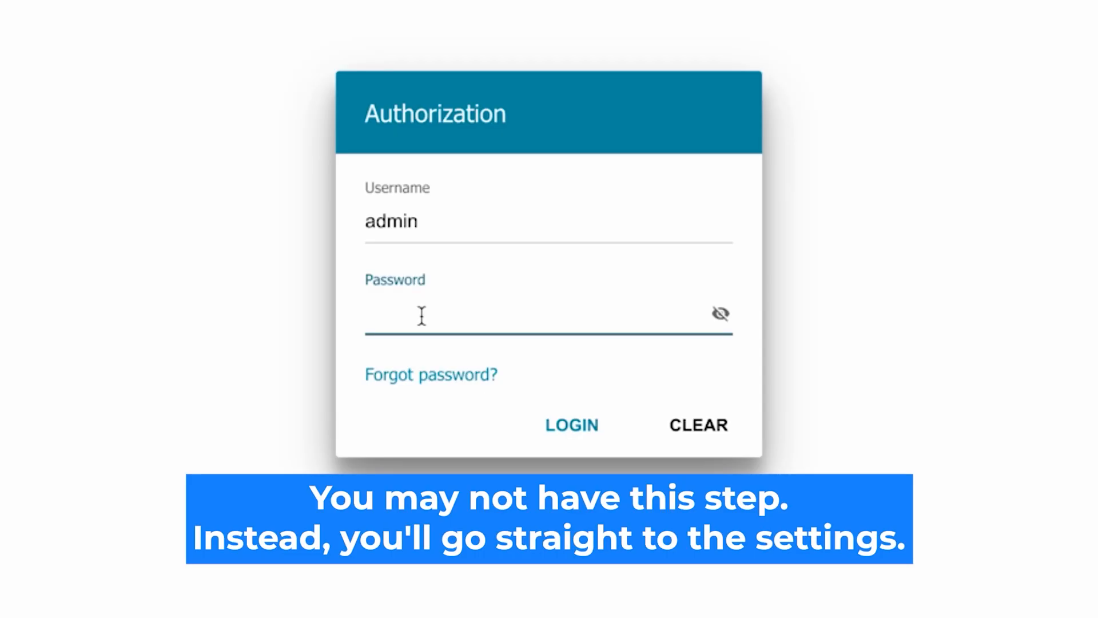
type("••••••••")
left_click(718, 313)
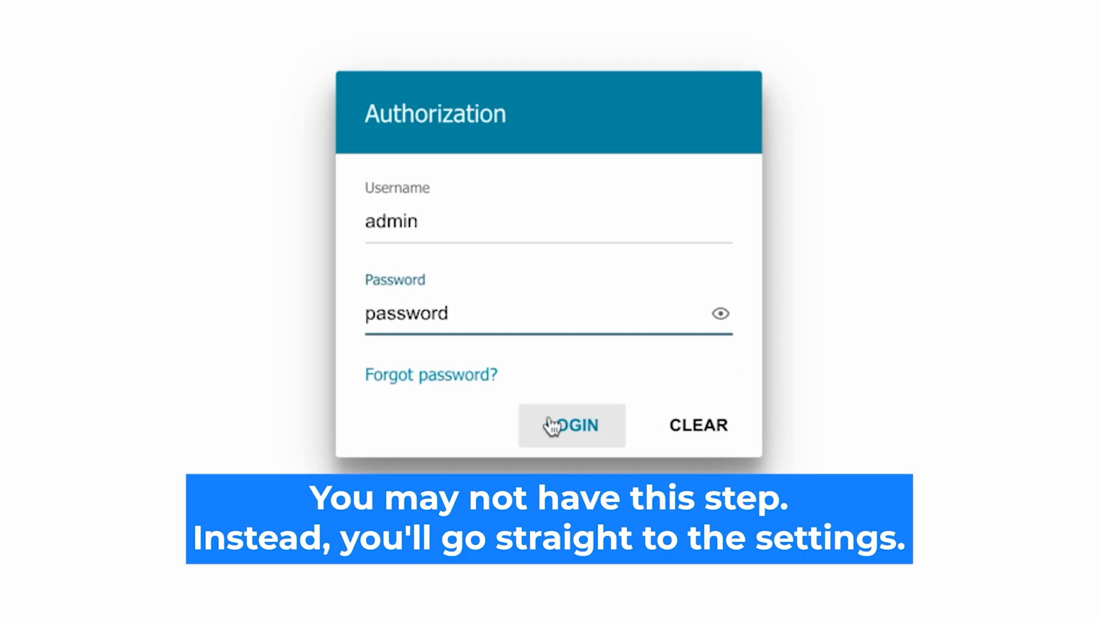
Sign in and open Initial Configuration from the left sidebar.
left_click(551, 425)
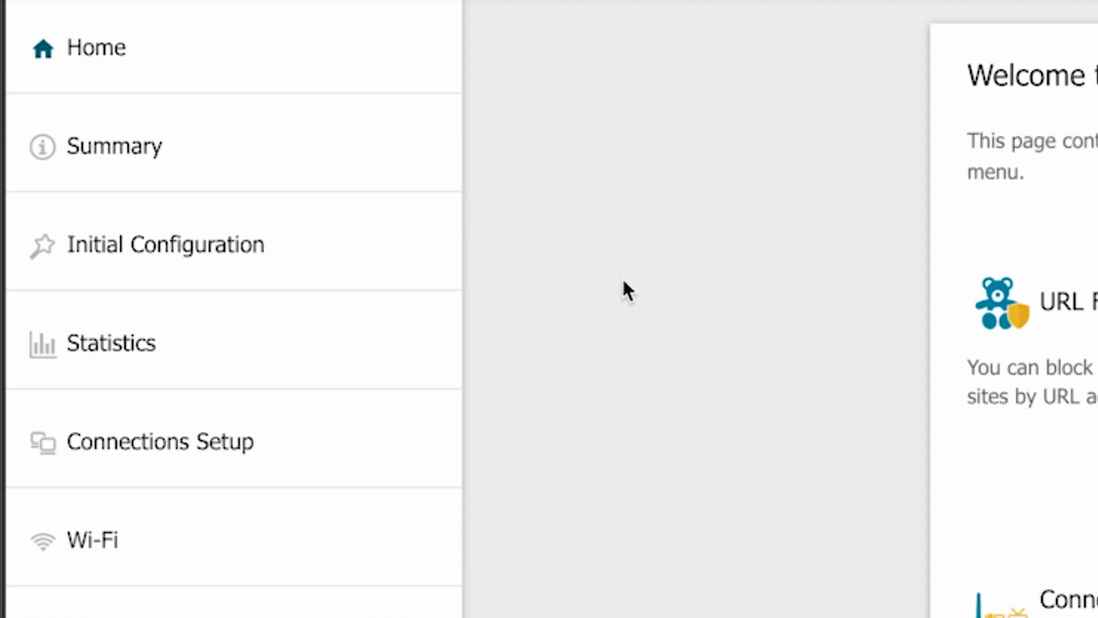
left_click(81, 200)
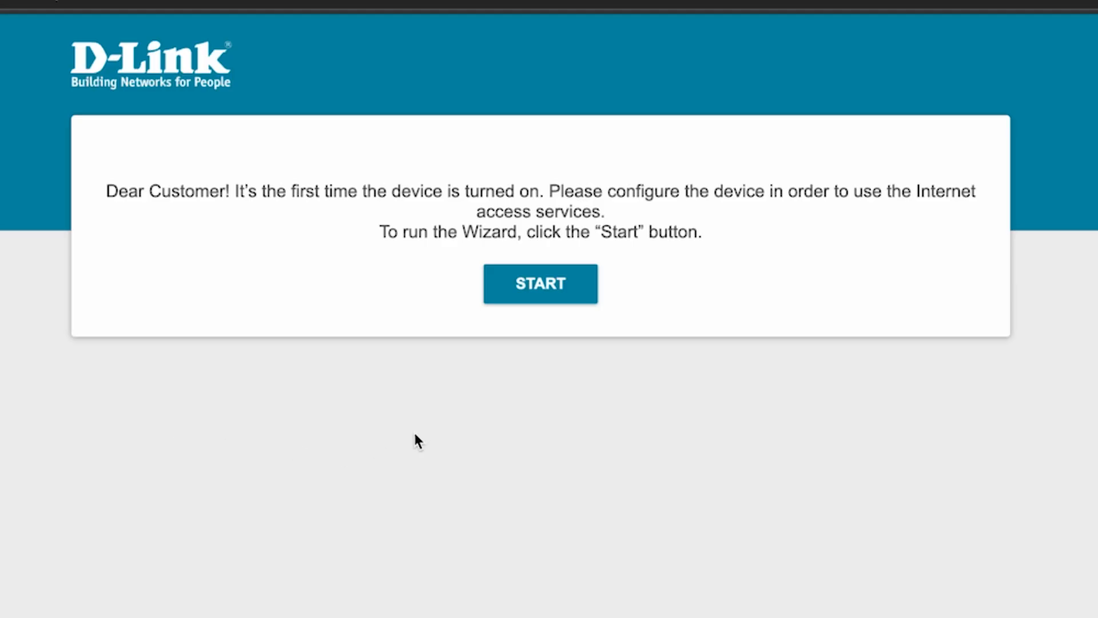
Start the setup wizard, keeping English as the interface language.
left_click(552, 289)
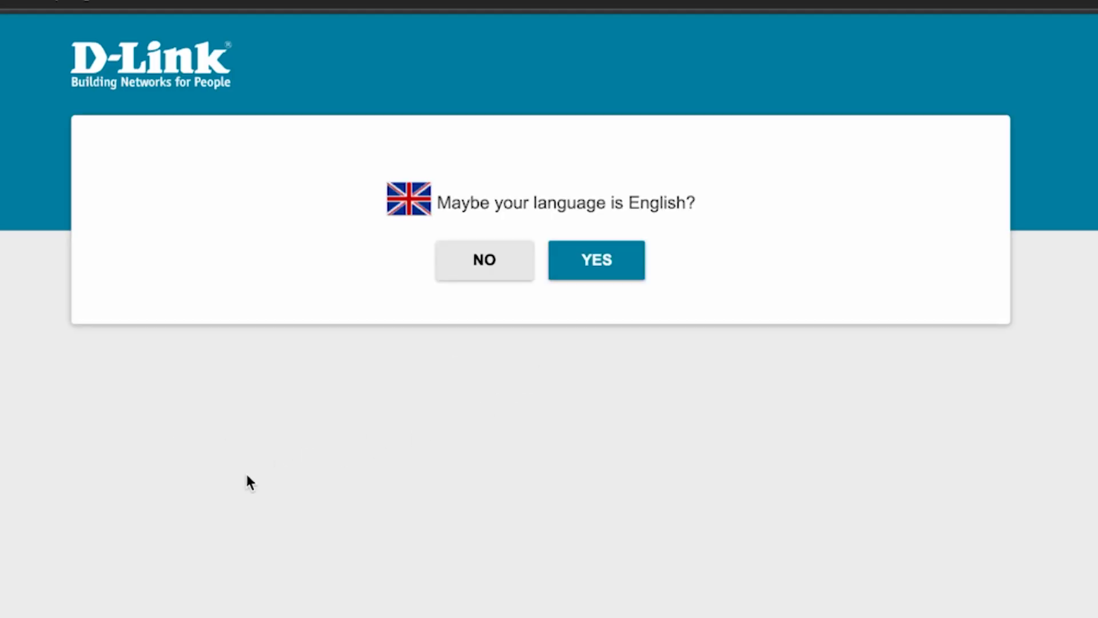
left_click(619, 265)
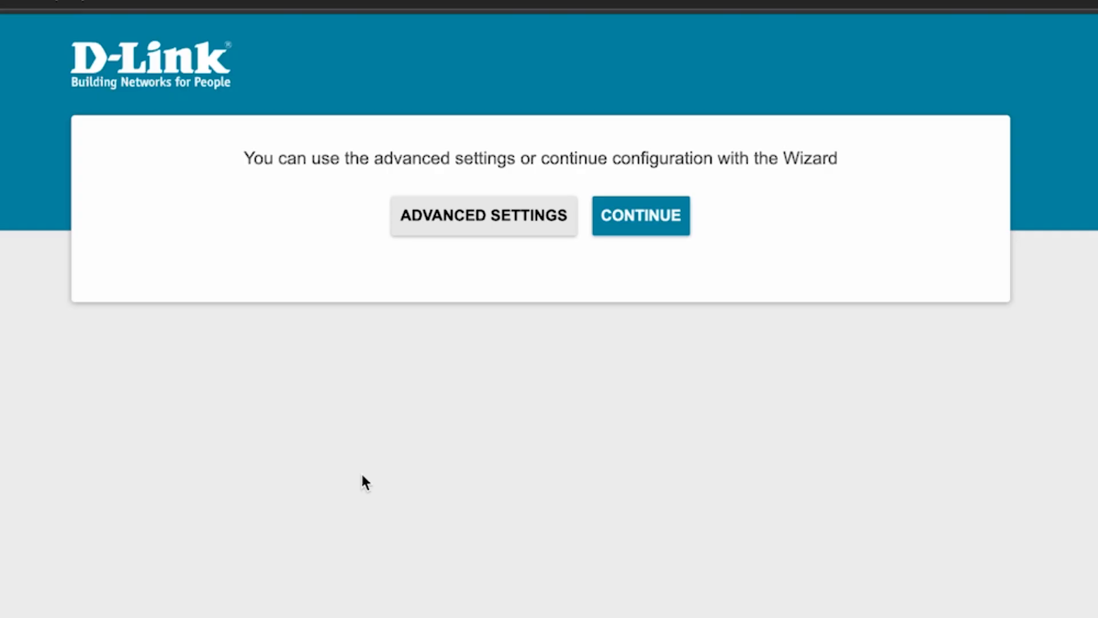
left_click(646, 225)
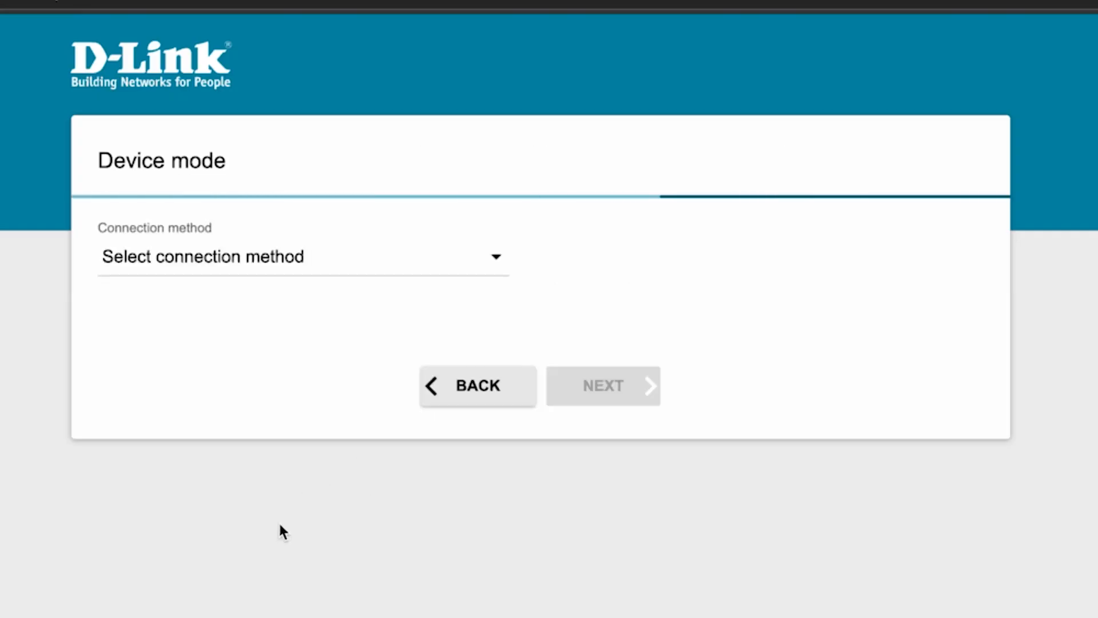
Set connection method to Wired connection and work mode to Router.
left_click(439, 264)
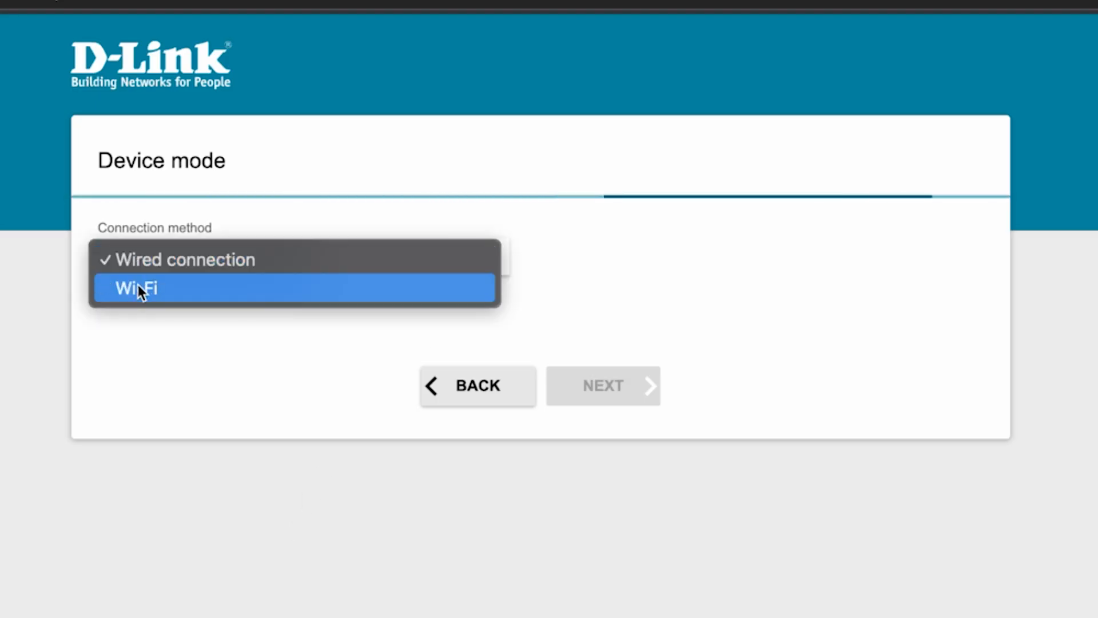
left_click(200, 260)
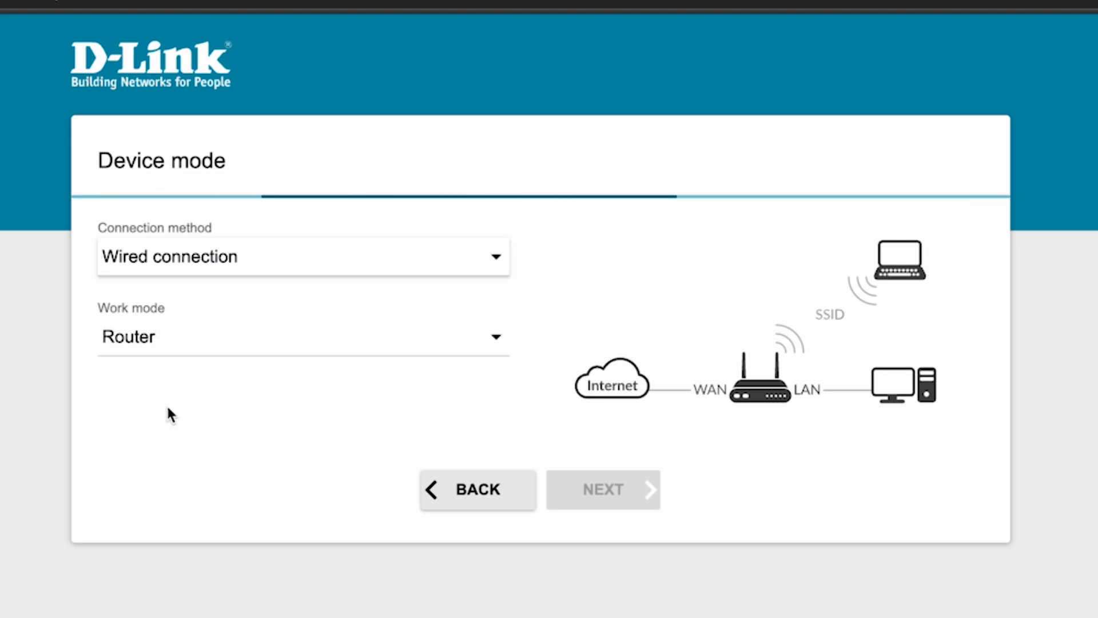
left_click(390, 337)
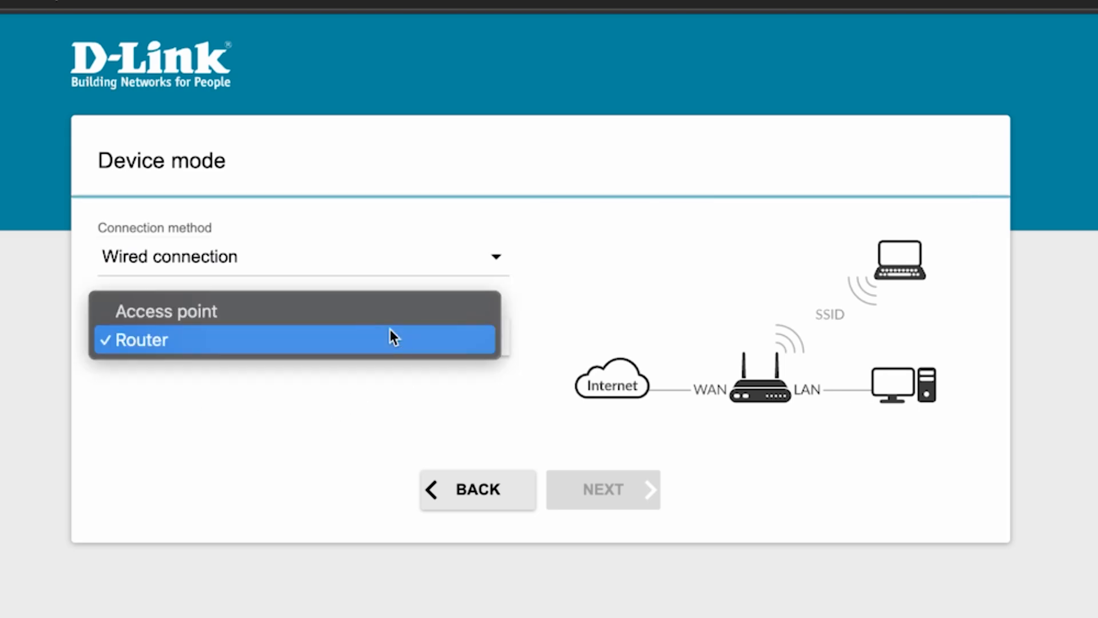
left_click(179, 347)
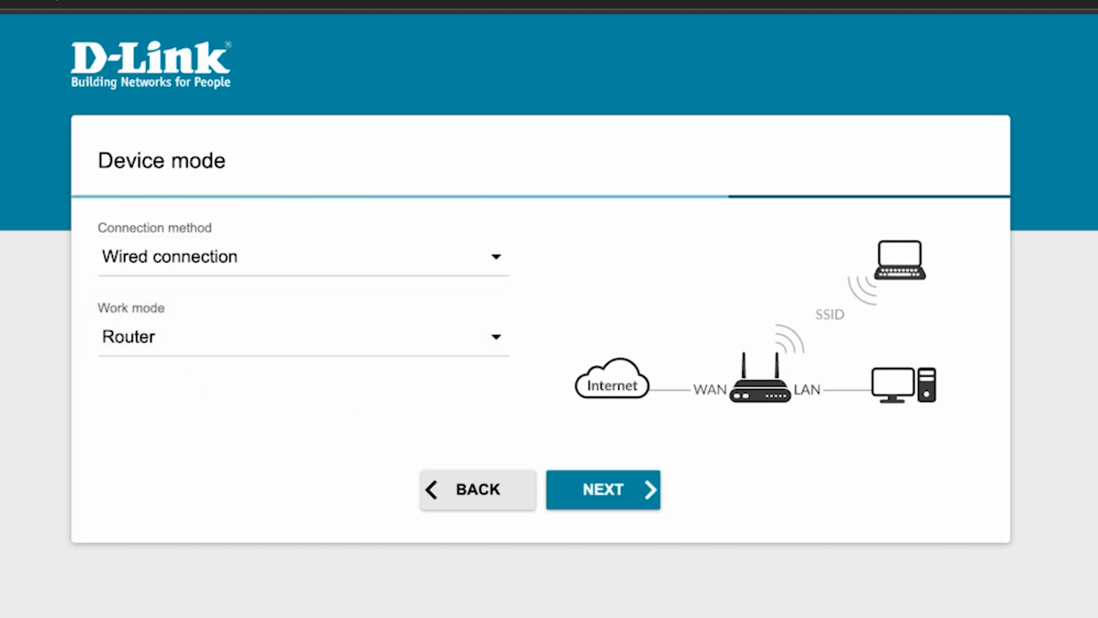
left_click(610, 491)
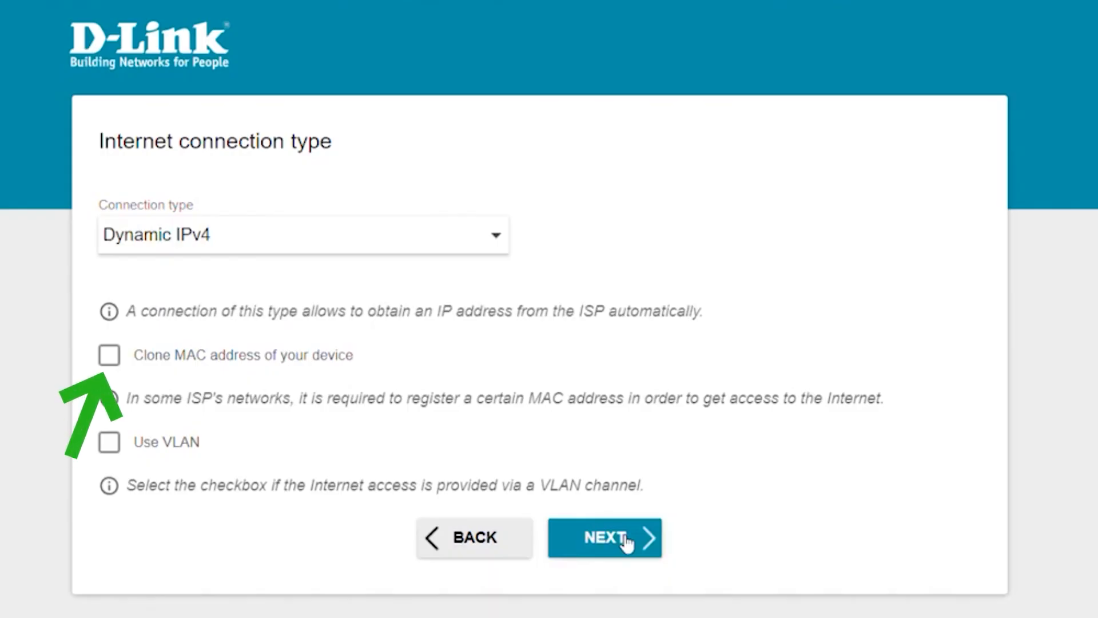
Rename the 2.4 GHz network from DIR-825-bd18 to 'Change your Network Name' with a new password.
left_click(626, 542)
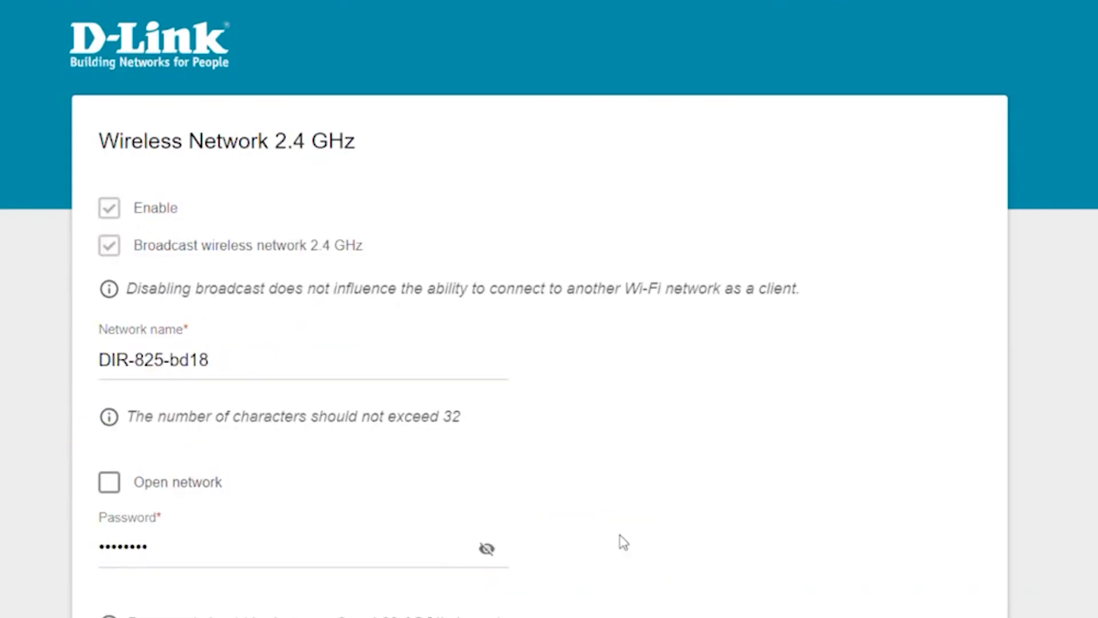
left_click_drag(289, 371, 93, 342)
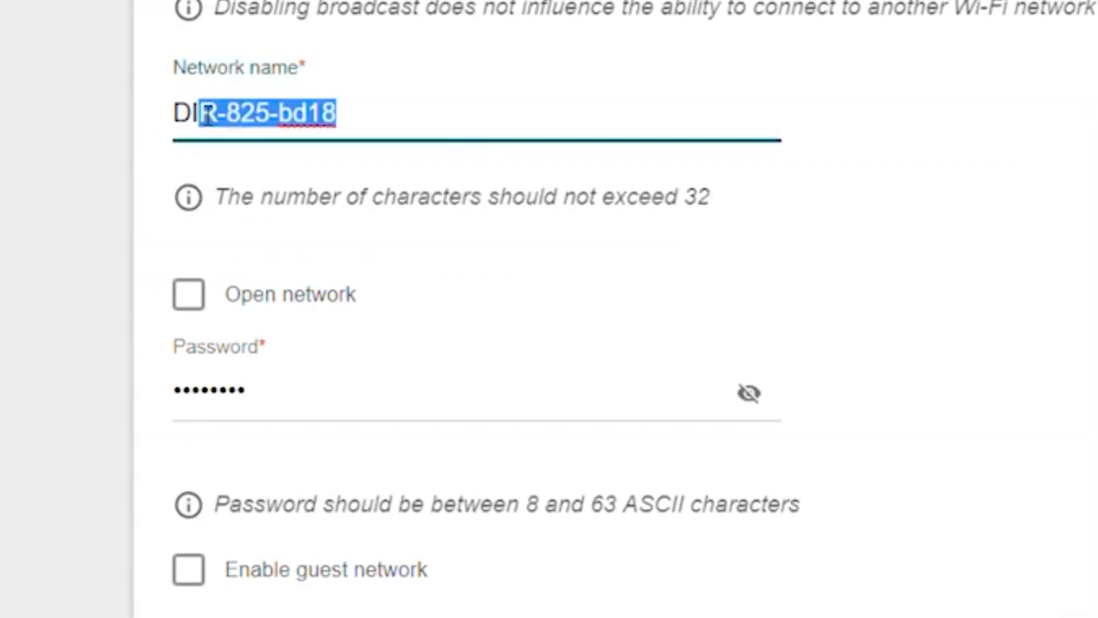
key("BackSpace")
type("Ch")
key("BackSpace")
key("BackSpace")
type("Change your")
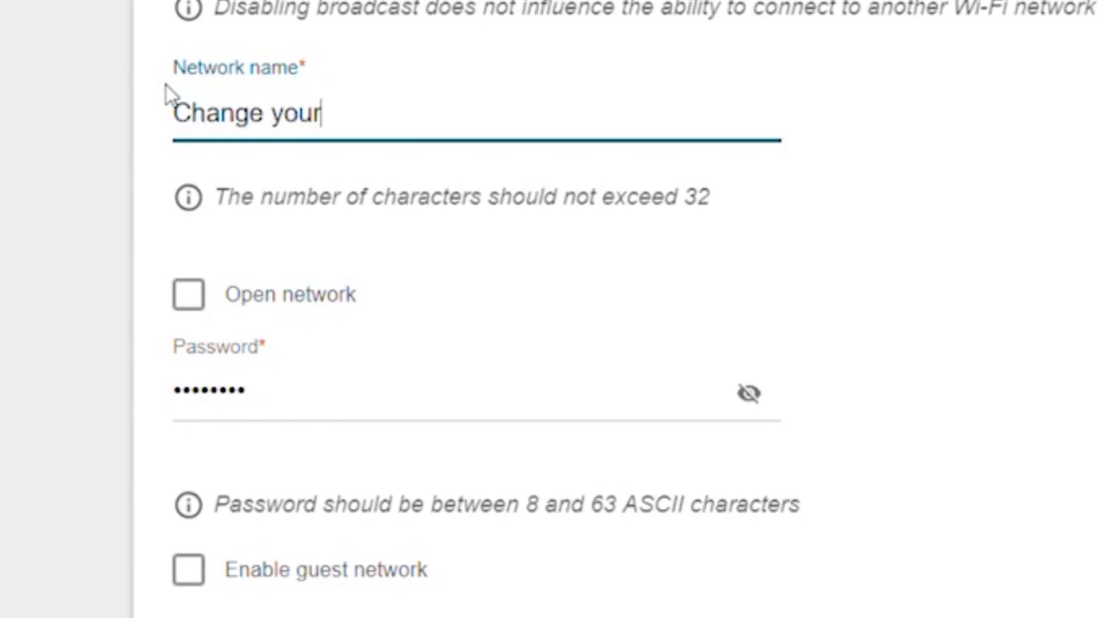
type(" Network Name")
left_click_drag(304, 405, 16, 359)
key("BackSpace")
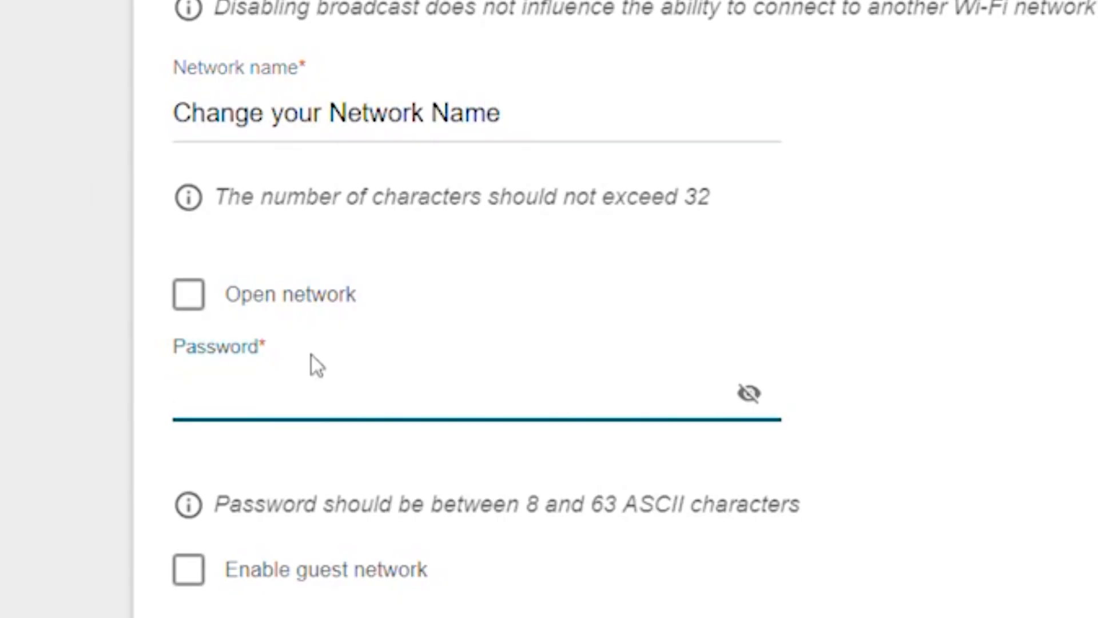
type("••••••••••••••••••••")
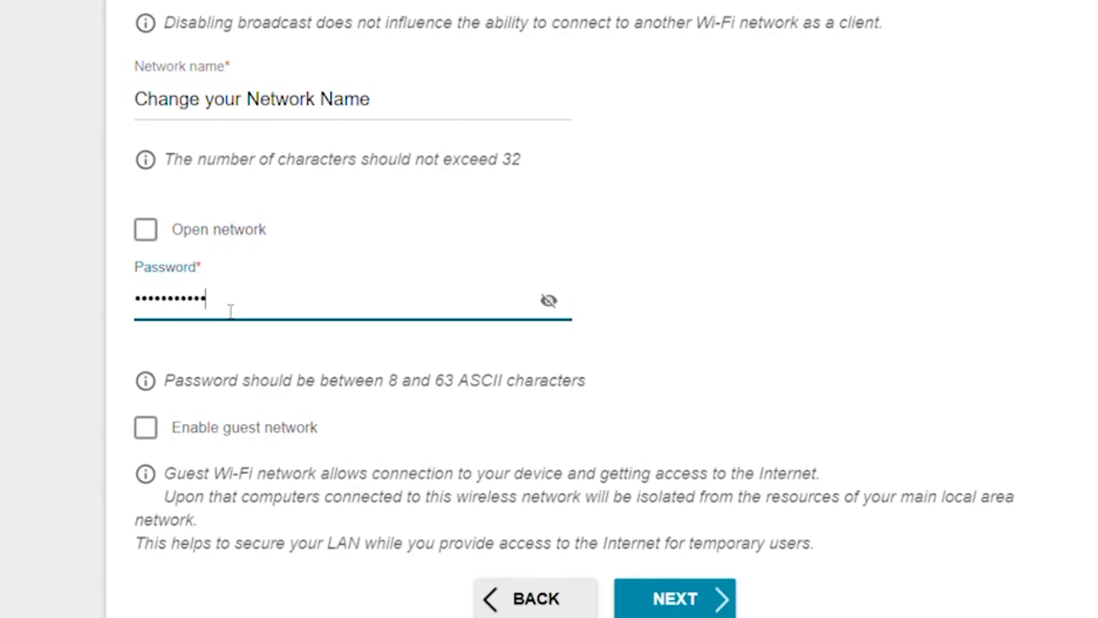
left_click(550, 302)
scroll(553, 229, "down", 2)
left_click(550, 213)
Give the 5 GHz network the name 'Change your Network Name' and a new password, then save.
left_click(707, 525)
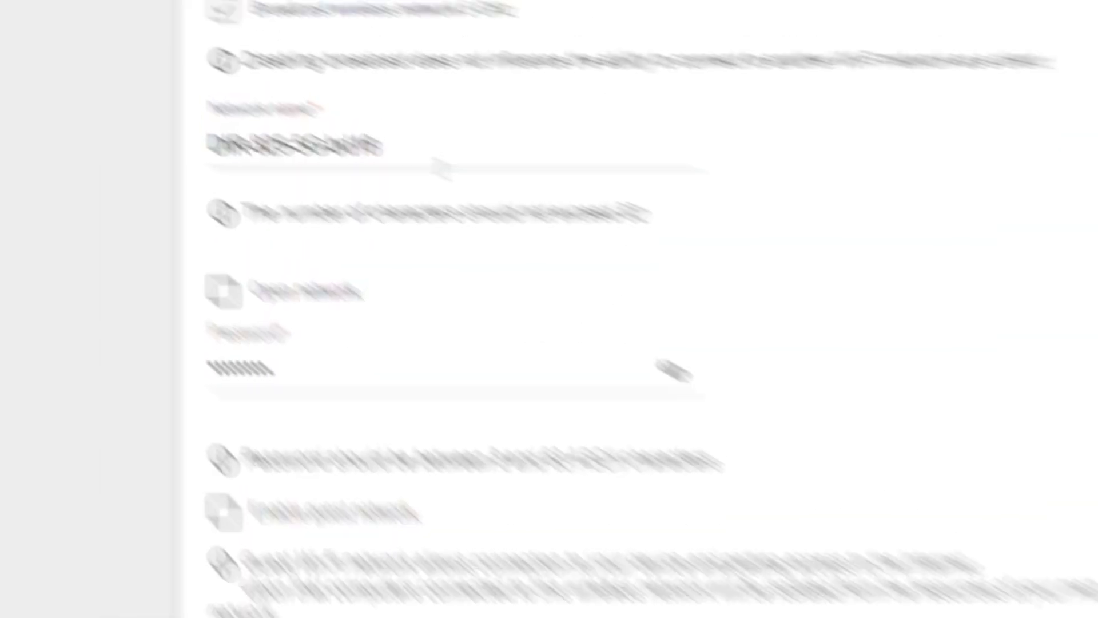
left_click_drag(632, 211, 319, 201)
key("BackSpace")
type("Change your Network Name")
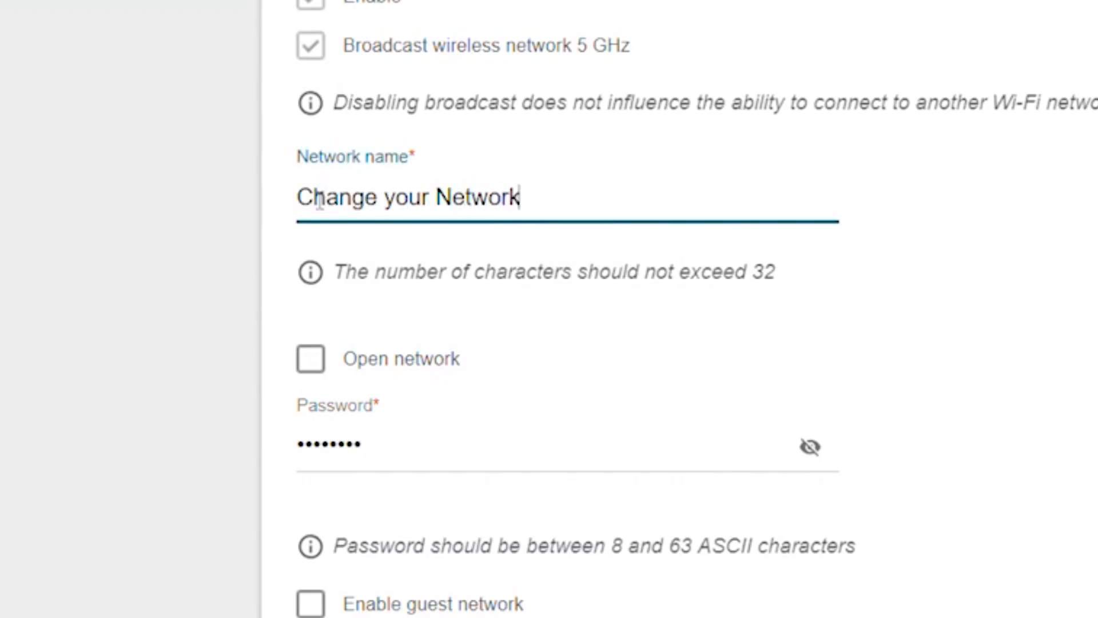
left_click(396, 447)
type("••••••••••••••••")
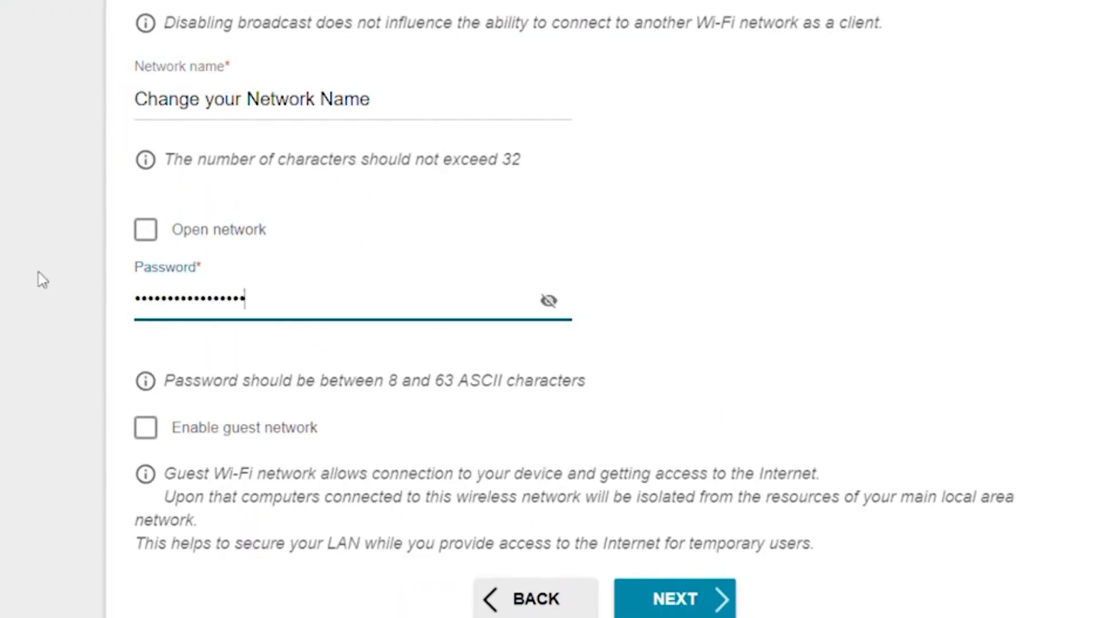
type("•••")
double_click(548, 300)
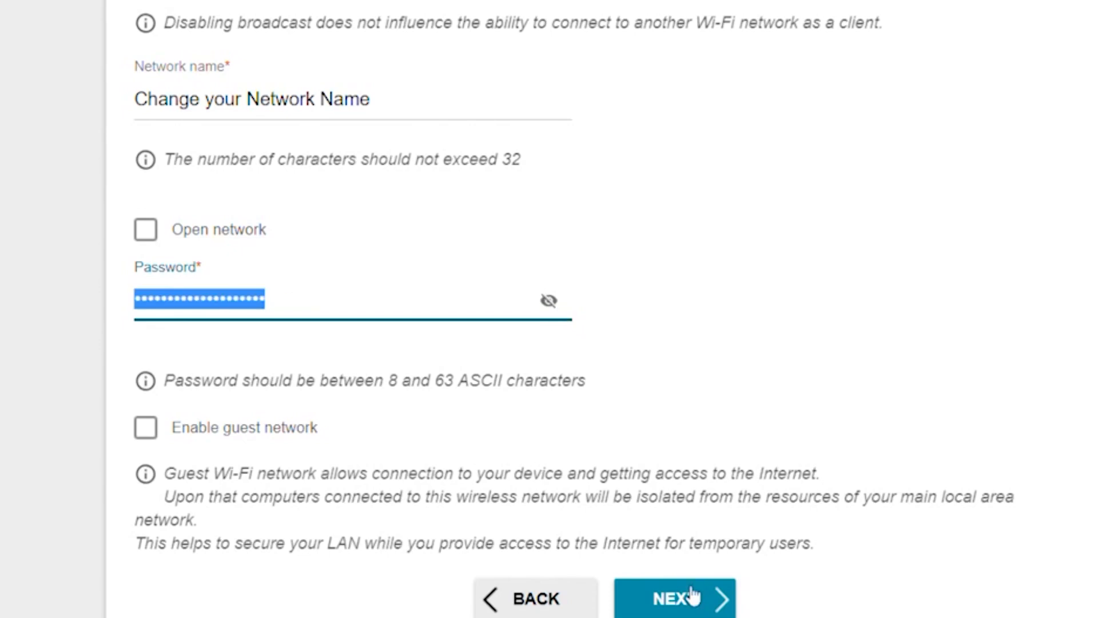
left_click(694, 602)
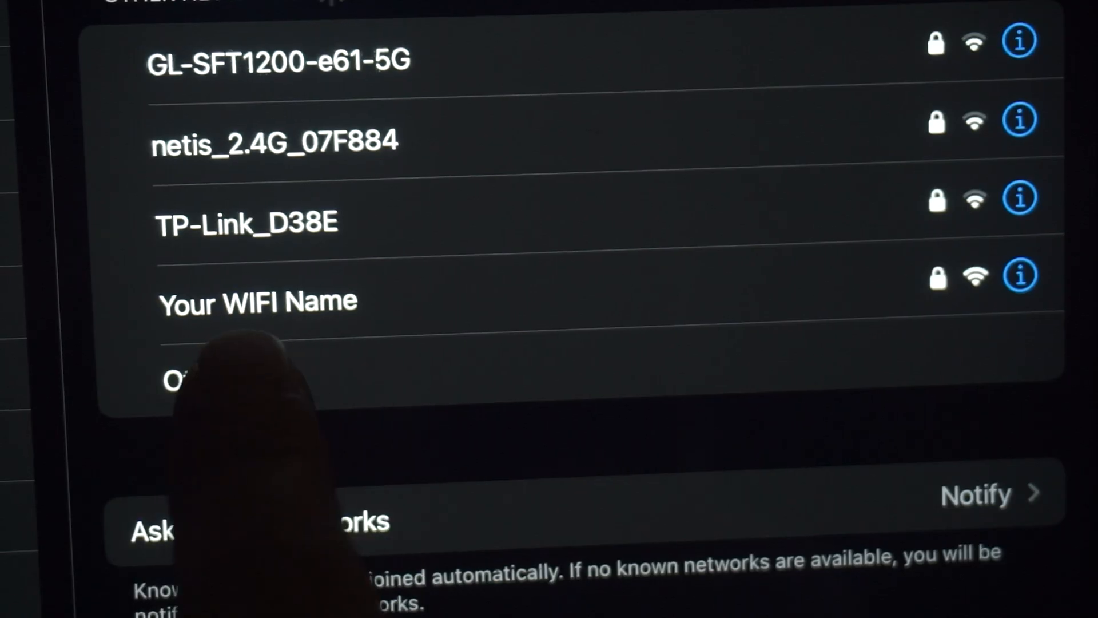
Join the 'Your WIFI Name' network in the phone's Wi-Fi settings.
left_click(320, 303)
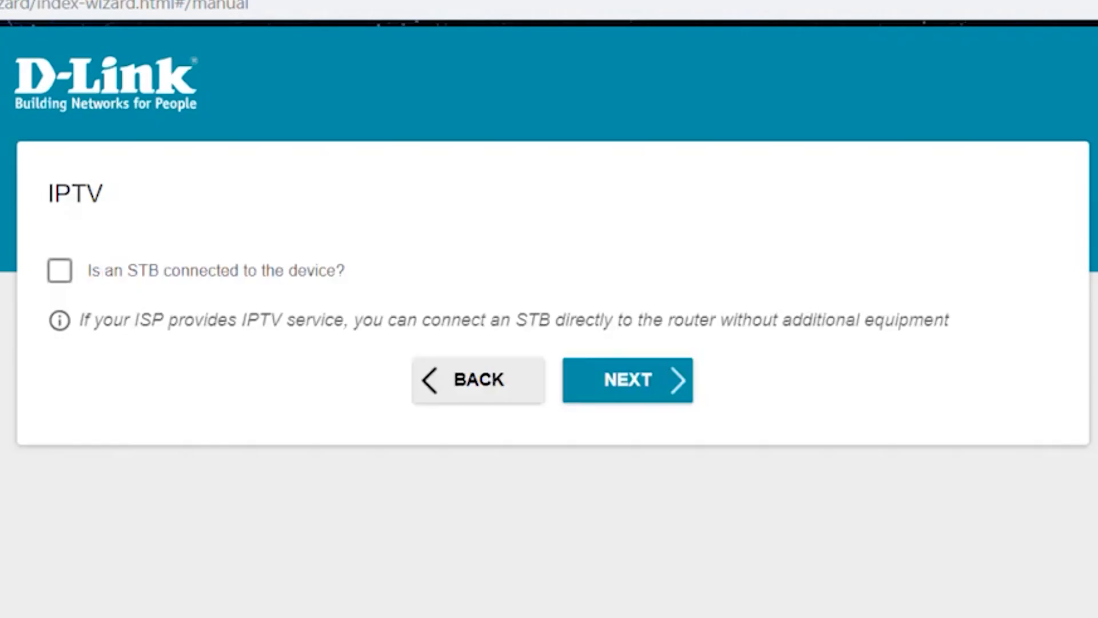
Skip the IPTV step and set a new web interface password.
left_click(635, 379)
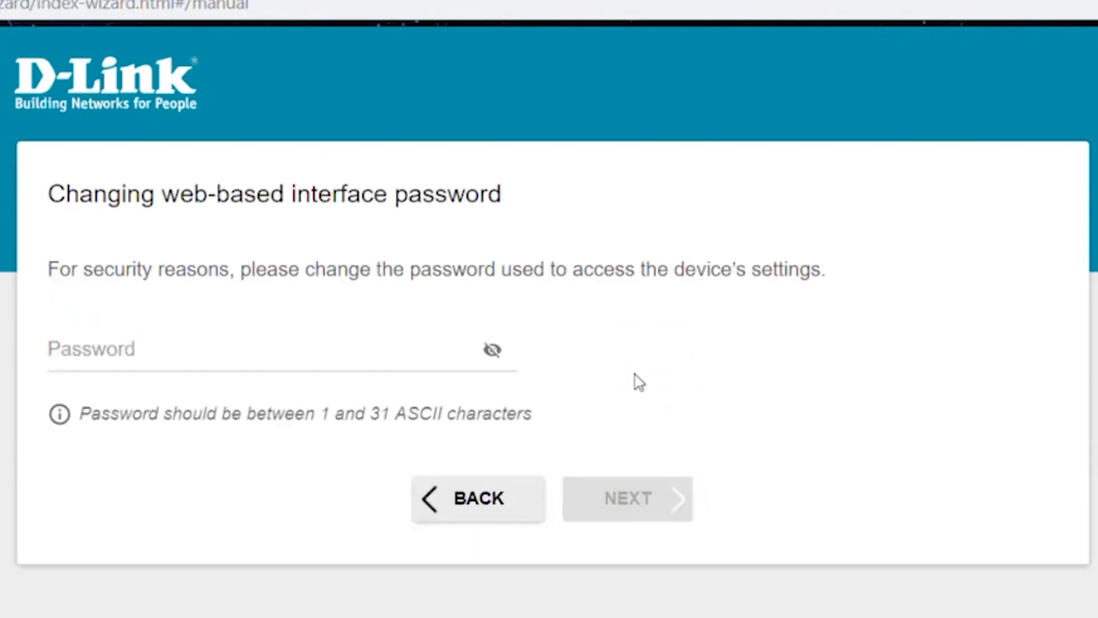
left_click(185, 353)
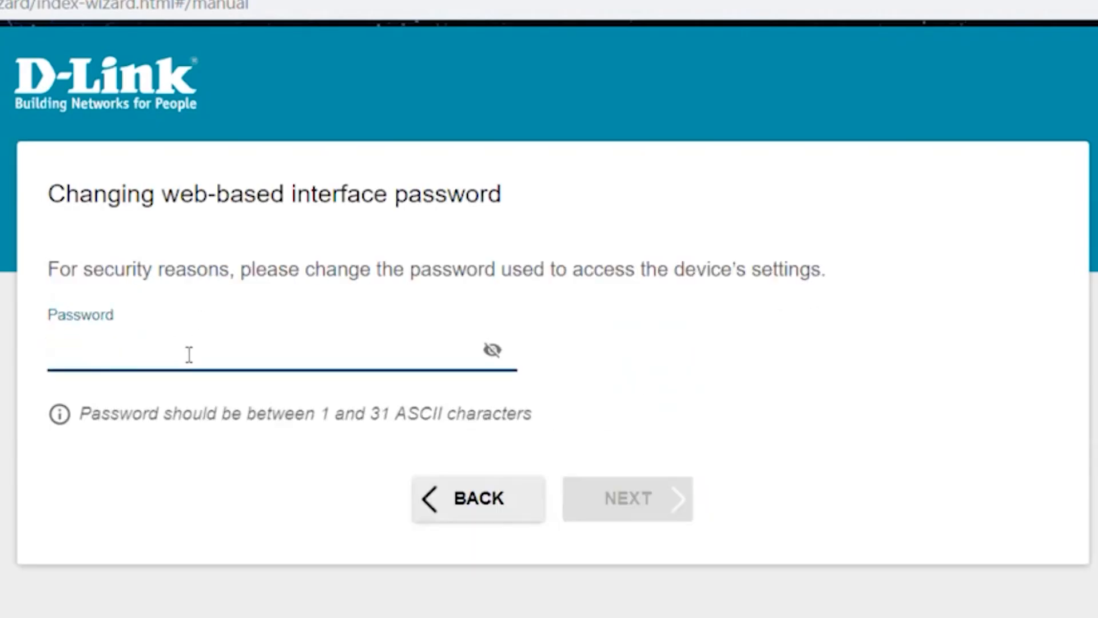
type("aaaaaa")
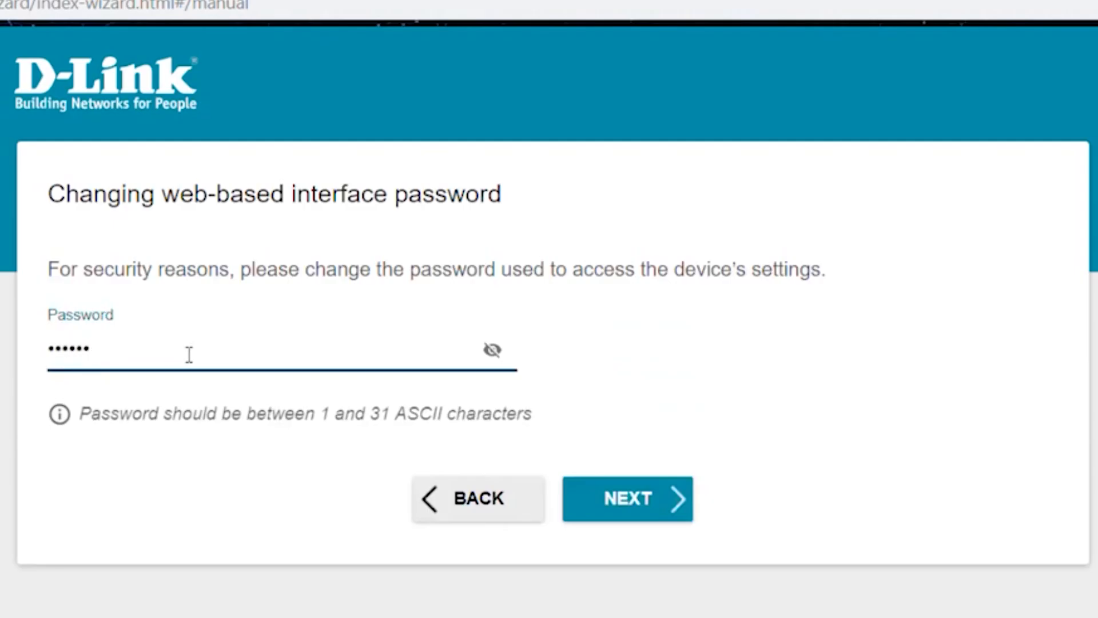
left_click(494, 351)
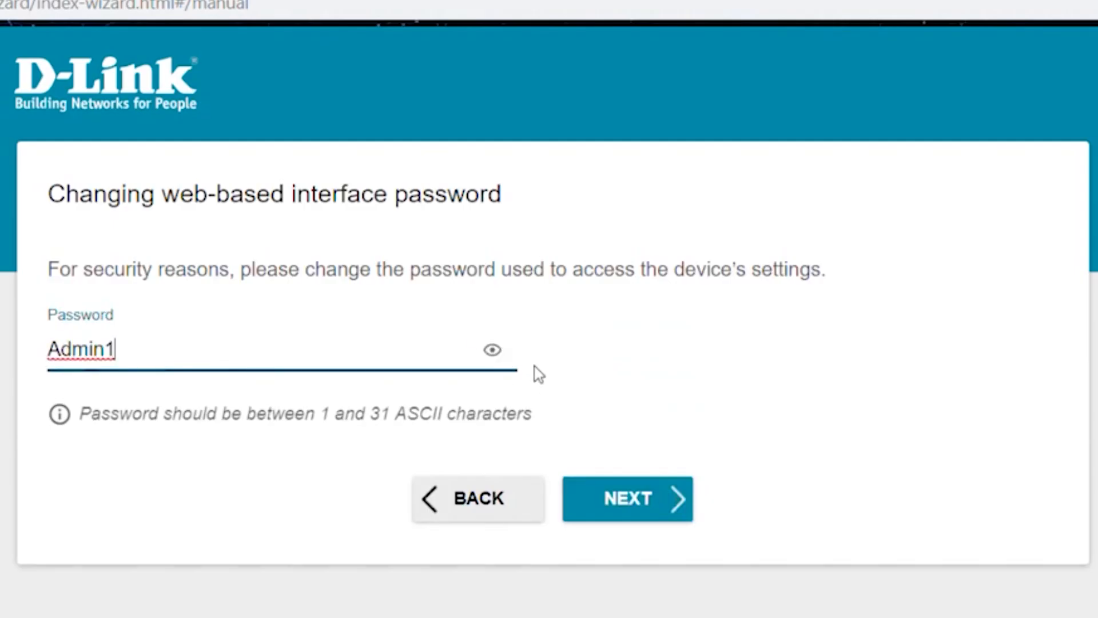
left_click(495, 351)
Review the settings summary and apply the wizard configuration.
left_click(670, 505)
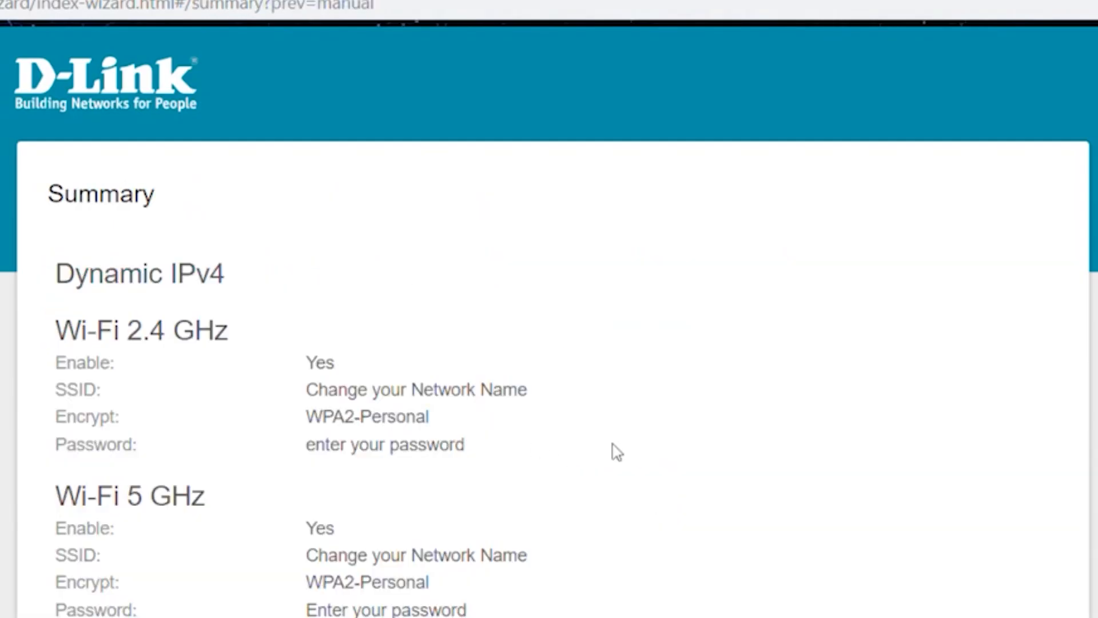
scroll(622, 336, "down", 2)
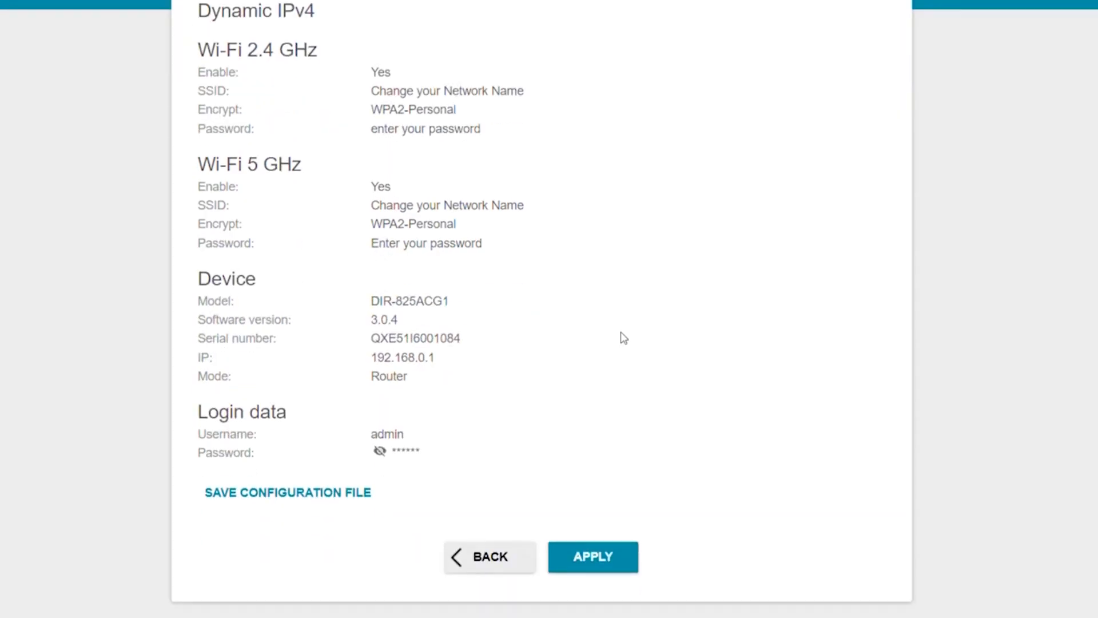
left_click(598, 566)
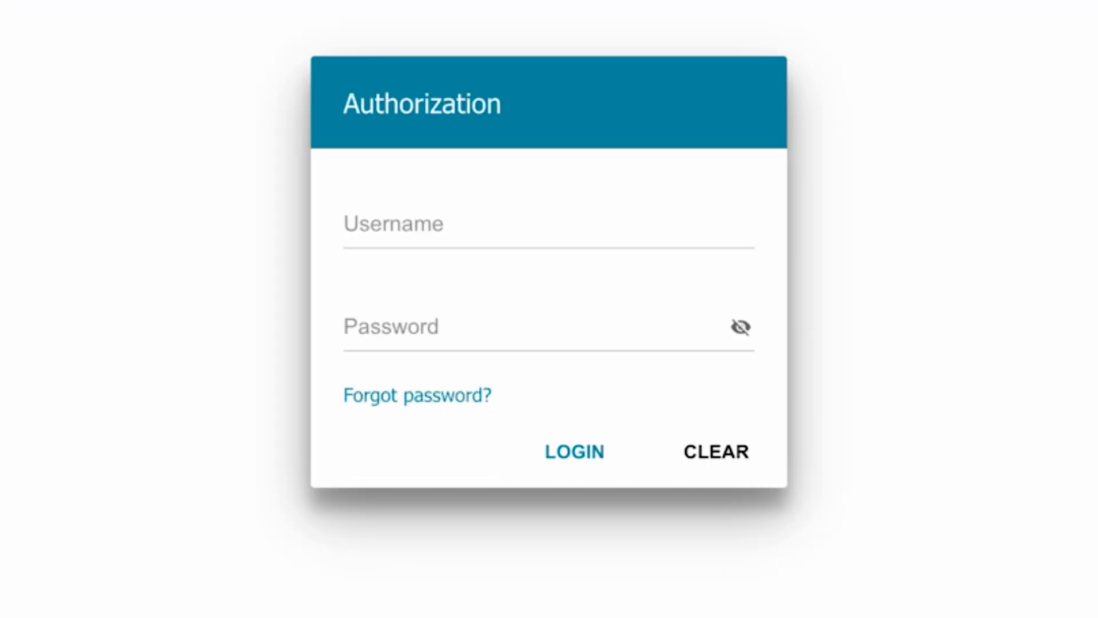
Log back in as admin using the new web interface password.
left_click(498, 214)
type("admin")
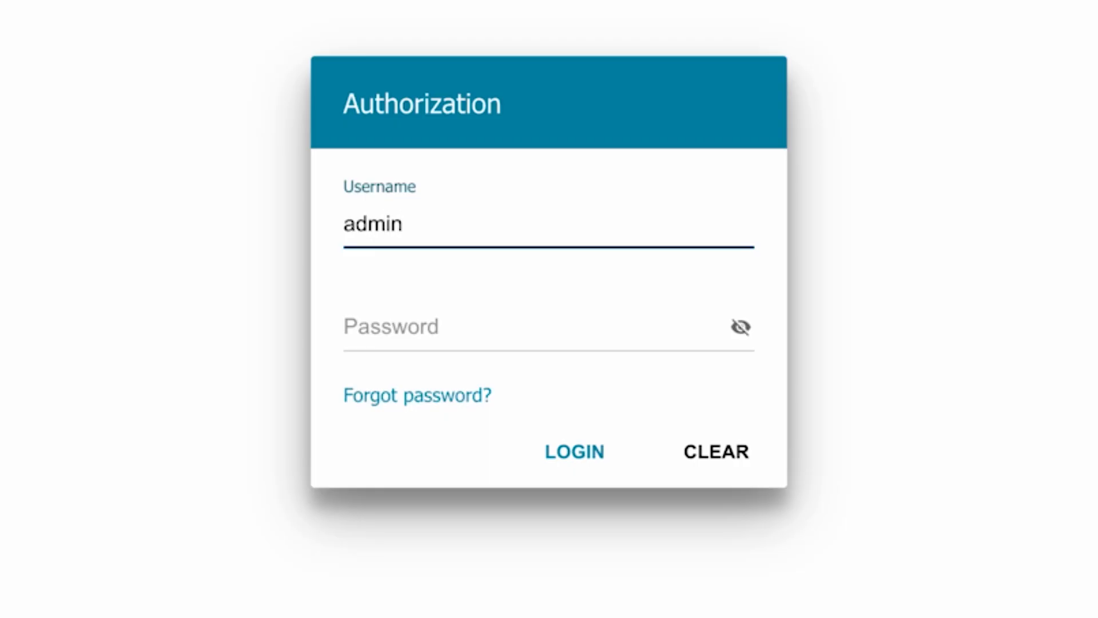
left_click(406, 328)
type("12345678")
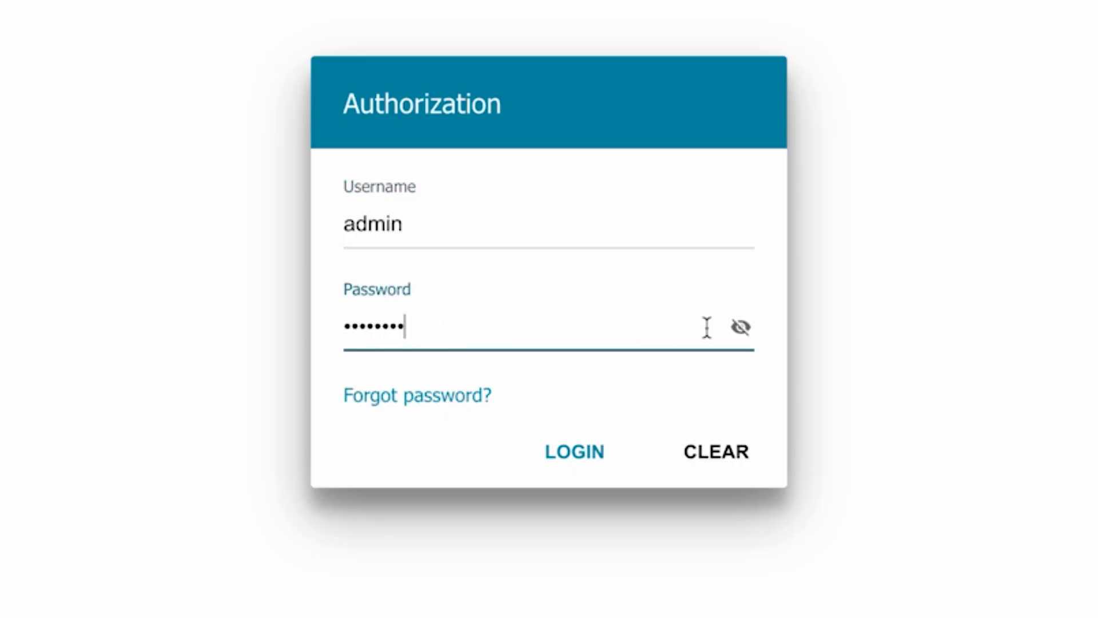
left_click(552, 451)
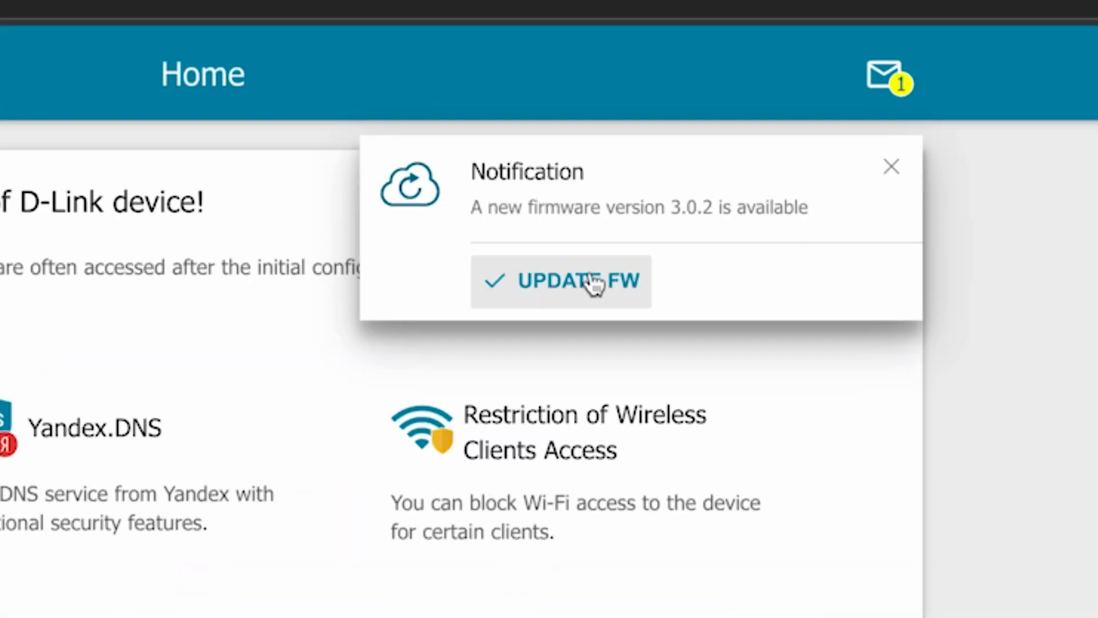
Update the router firmware to version 3.0.2 from the notifications list and confirm.
left_click(890, 169)
left_click(885, 76)
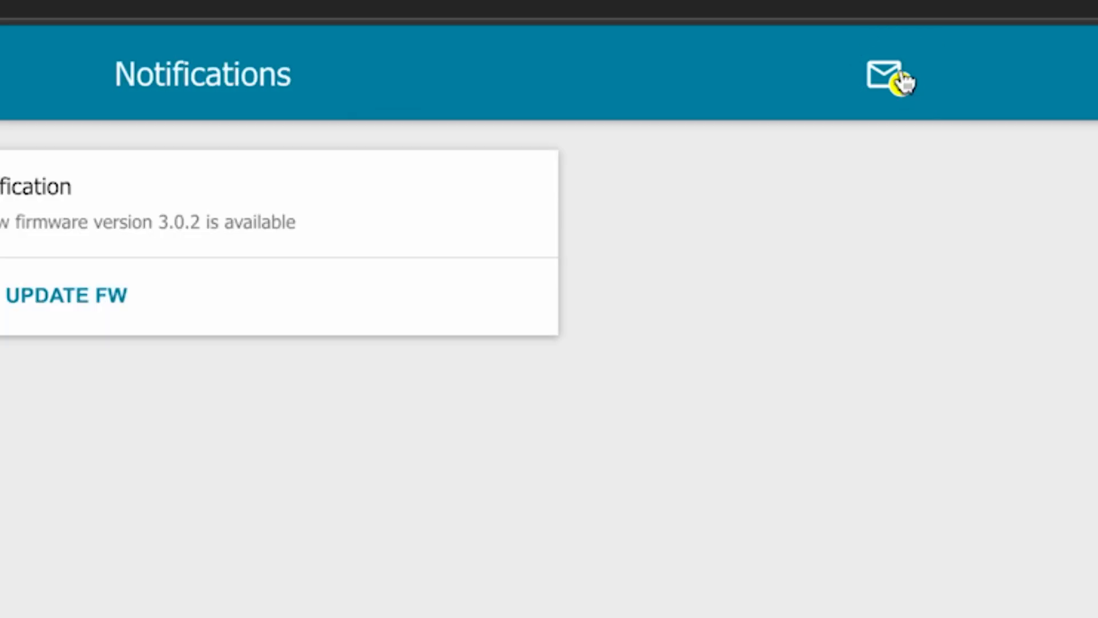
left_click(358, 220)
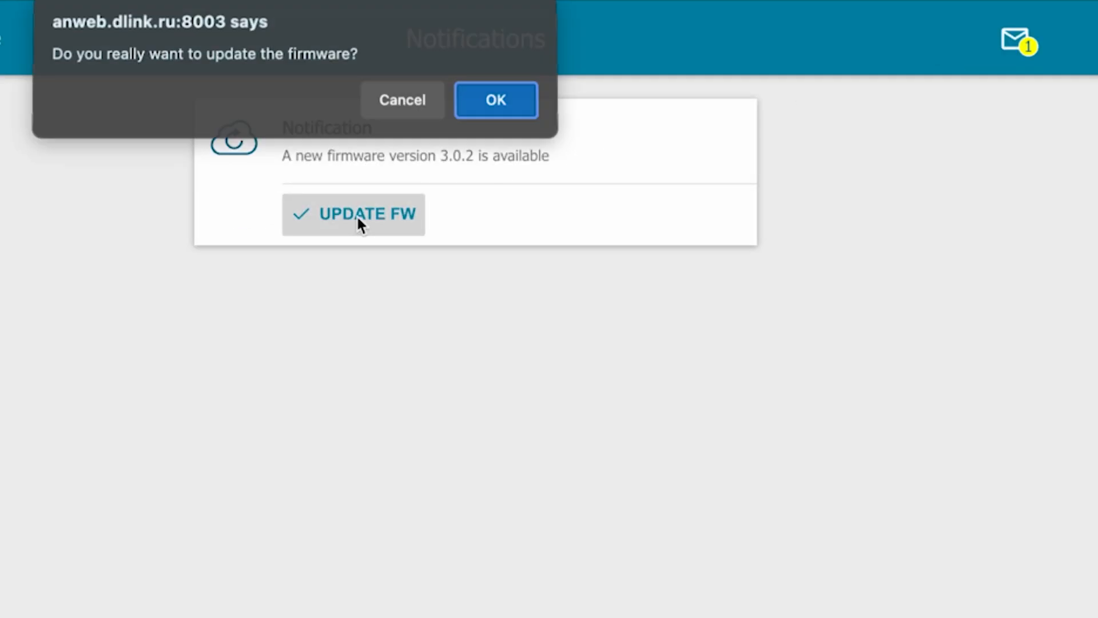
left_click(490, 105)
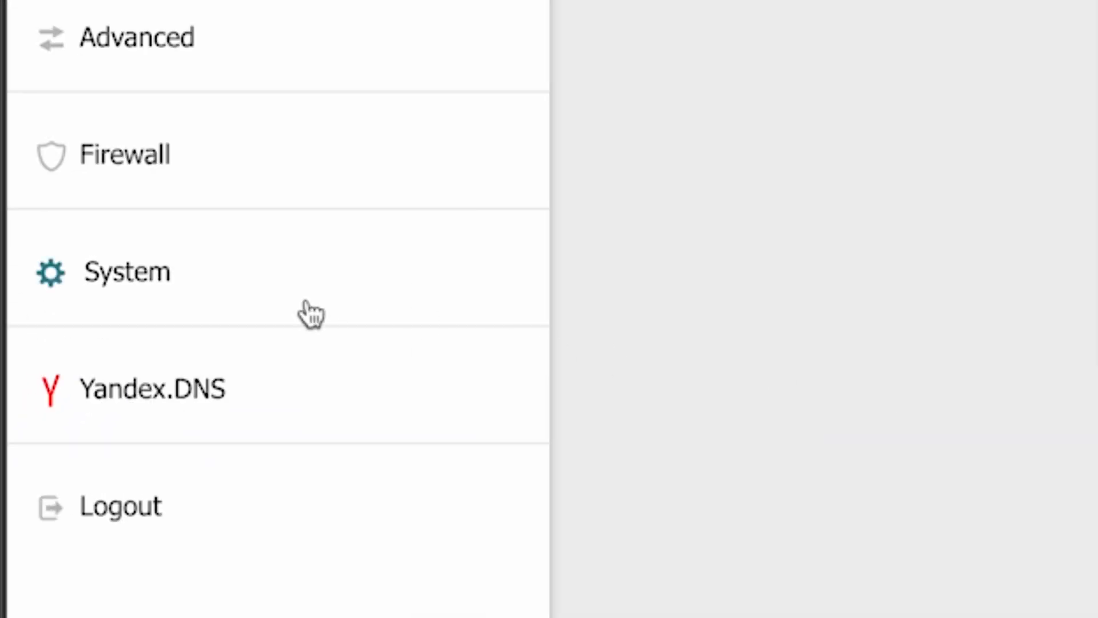
Reboot the router from System > Configuration and confirm.
left_click(85, 286)
scroll(378, 426, "down", 2)
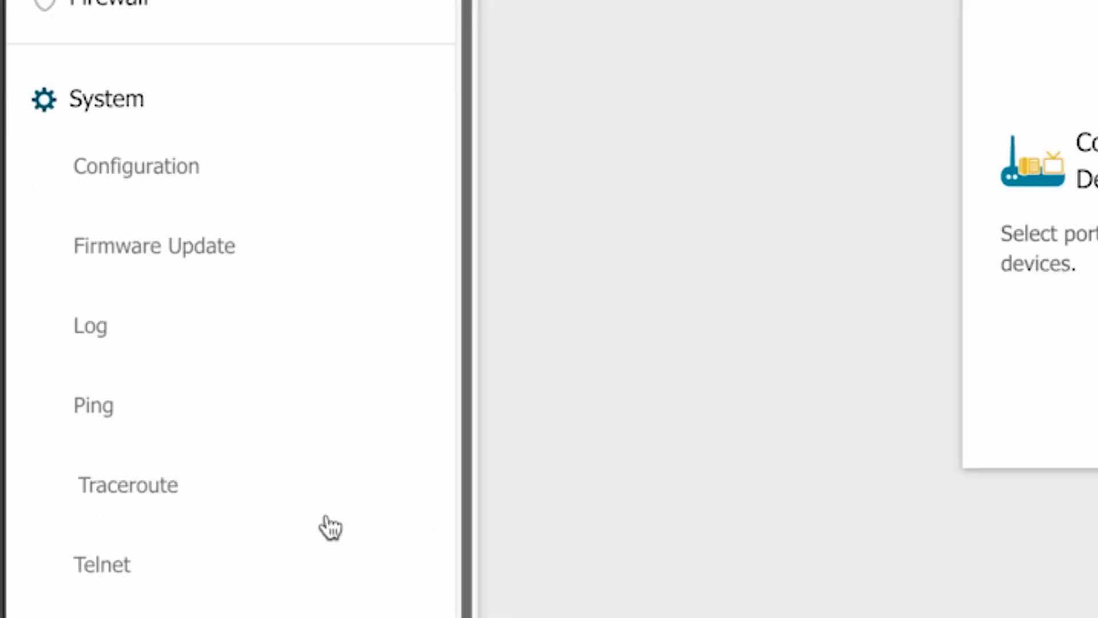
left_click(152, 178)
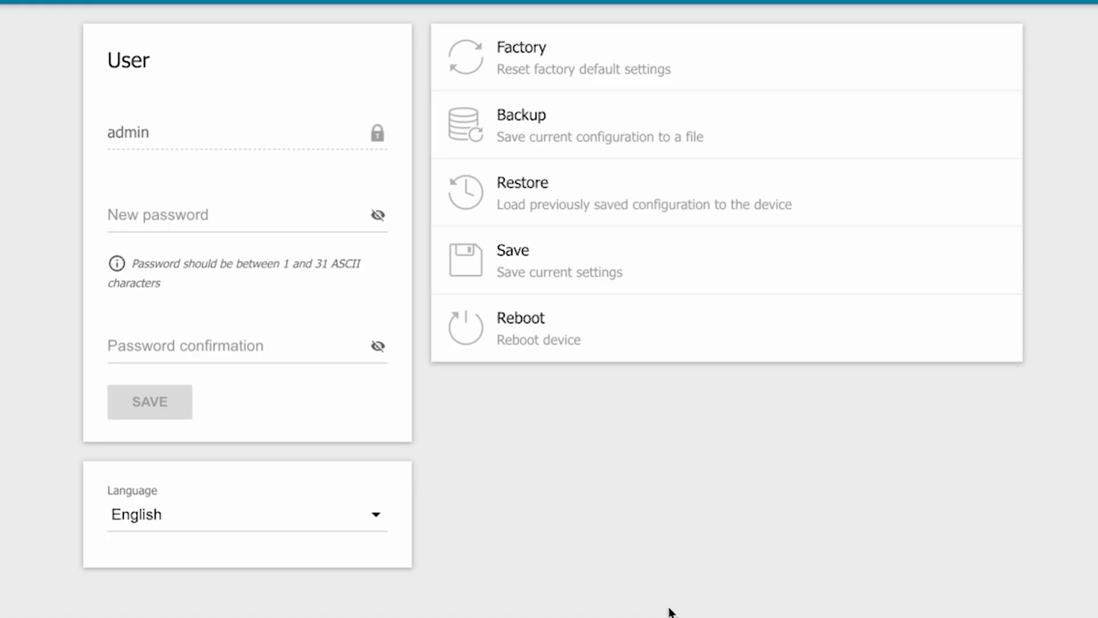
left_click(550, 342)
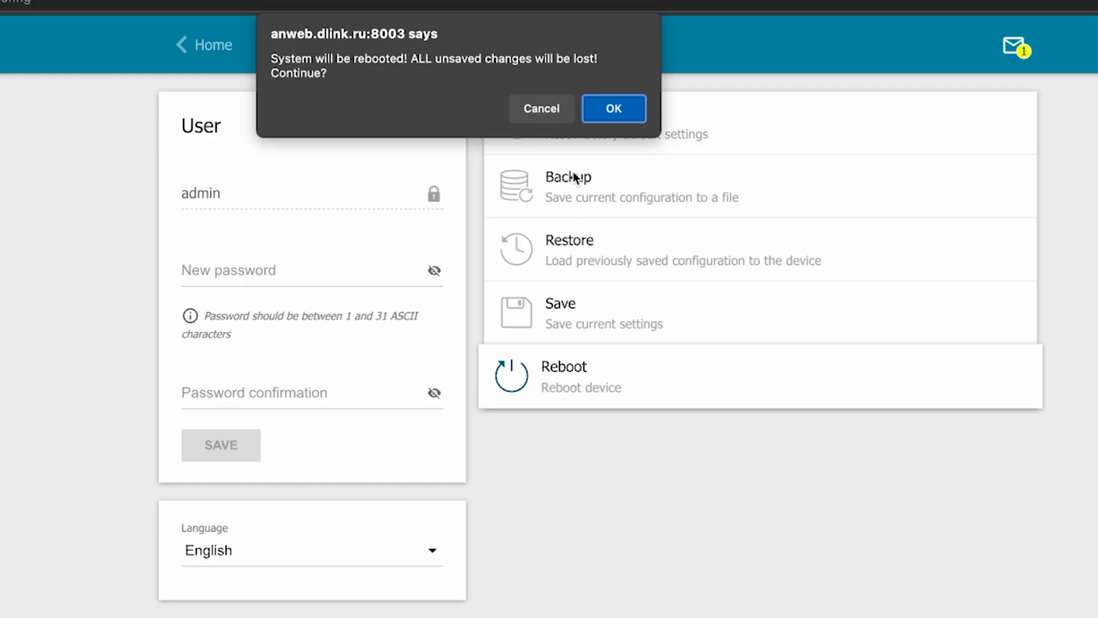
left_click(609, 111)
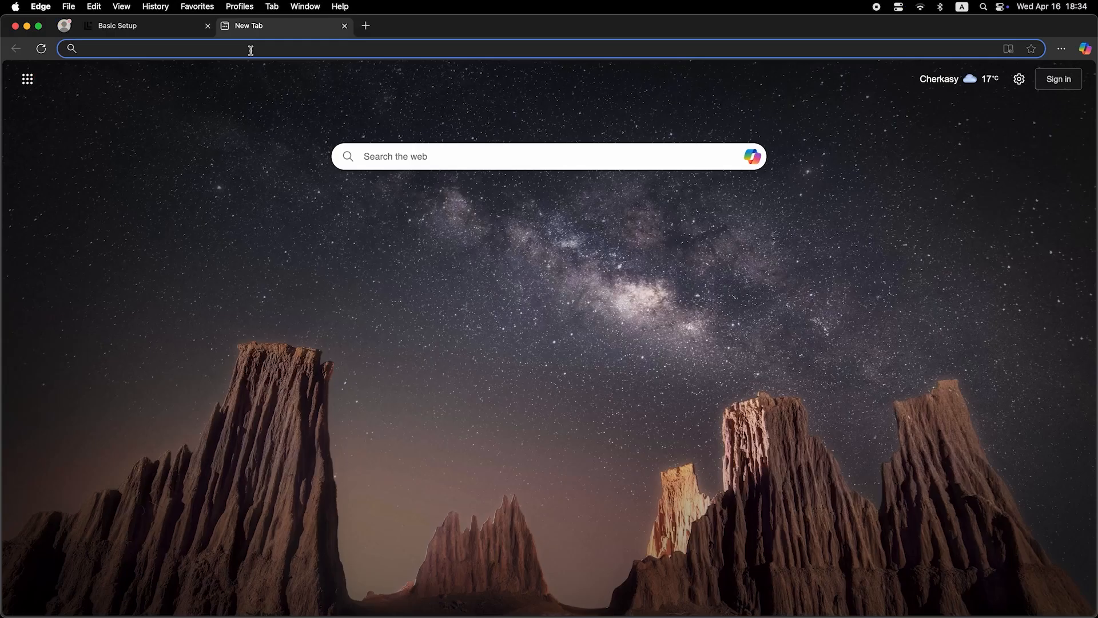
Try loading a page by entering 'dfdfdfdf' in the browser address bar.
left_click(249, 49)
type("dfdfdfdf")
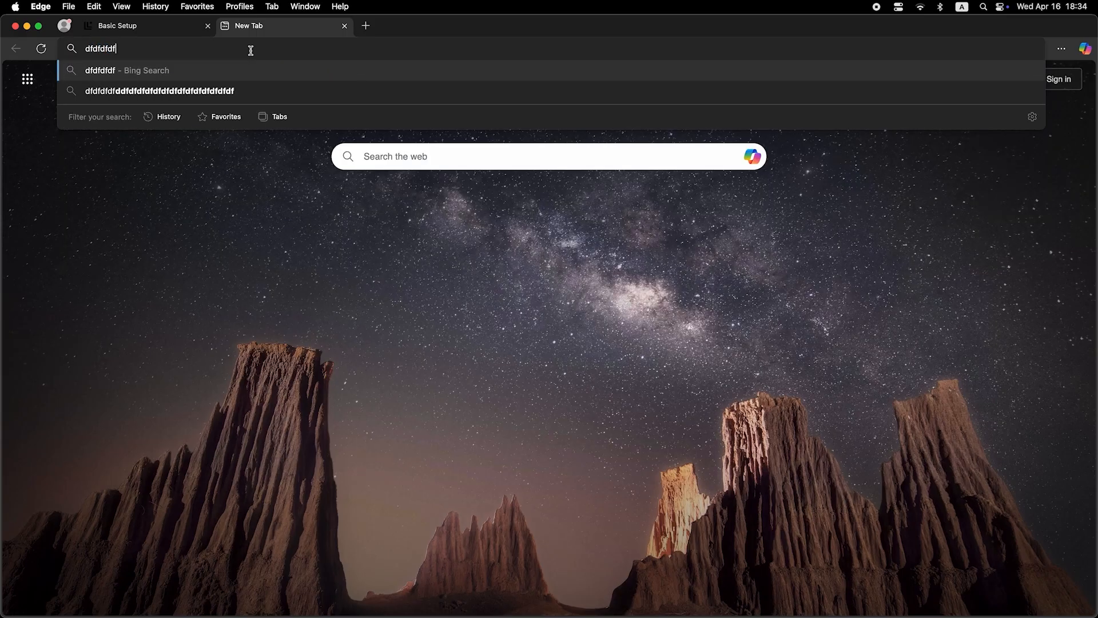
key("Return")
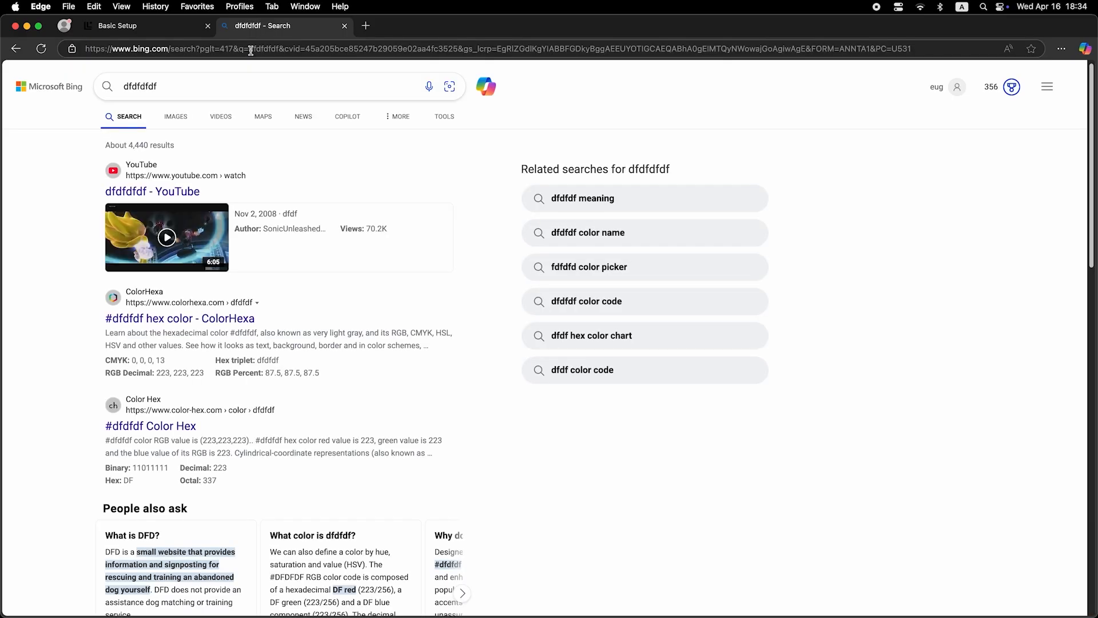